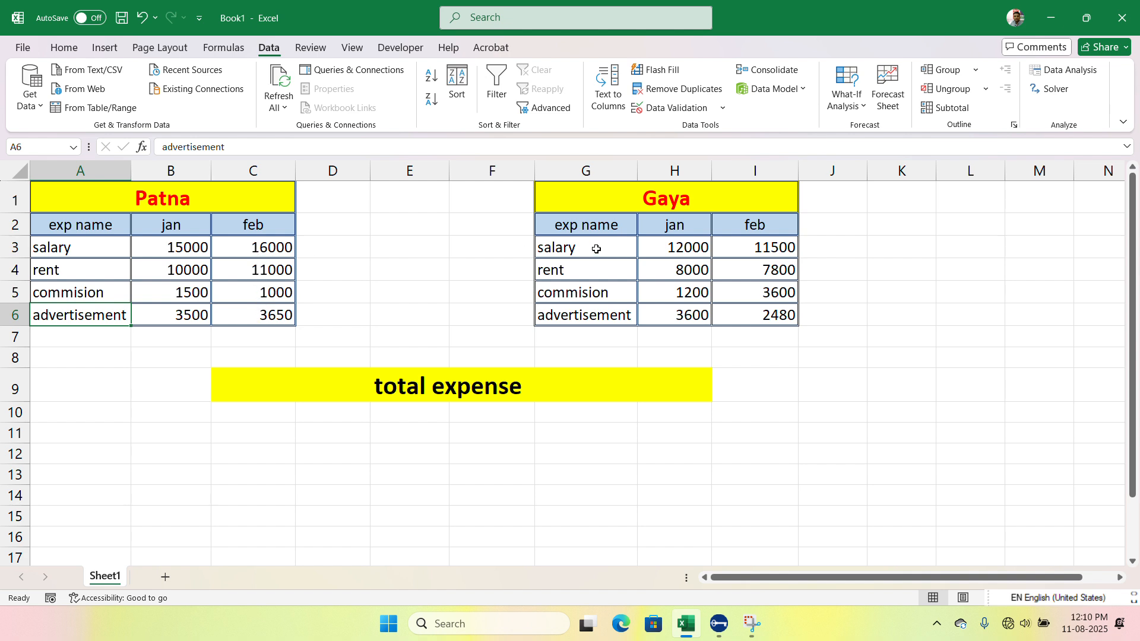
click(660, 202)
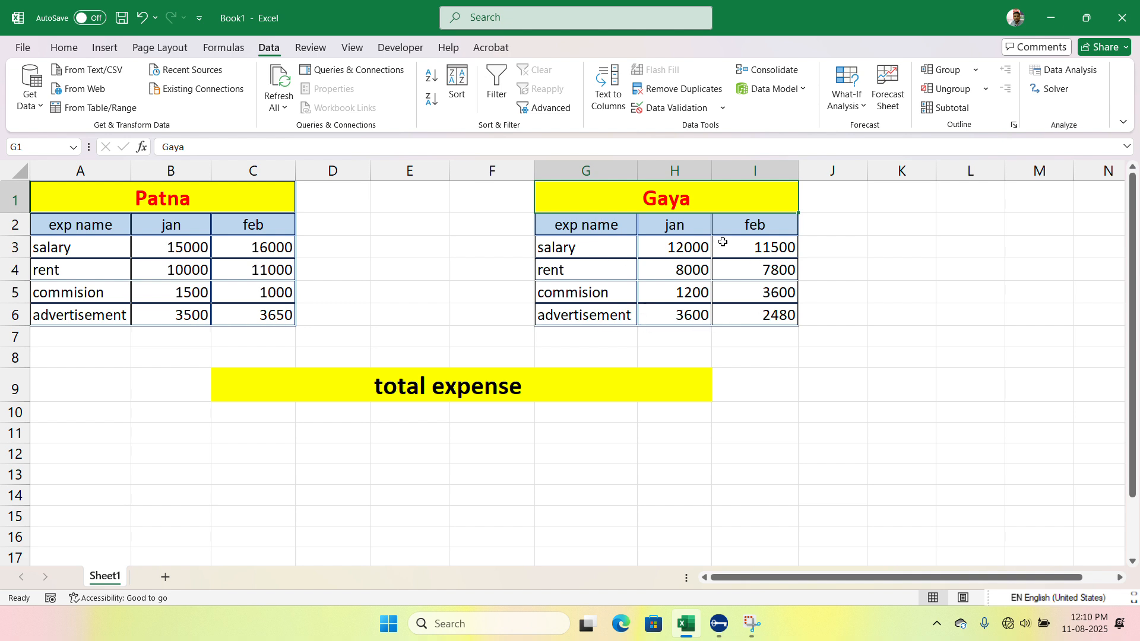
click(345, 417)
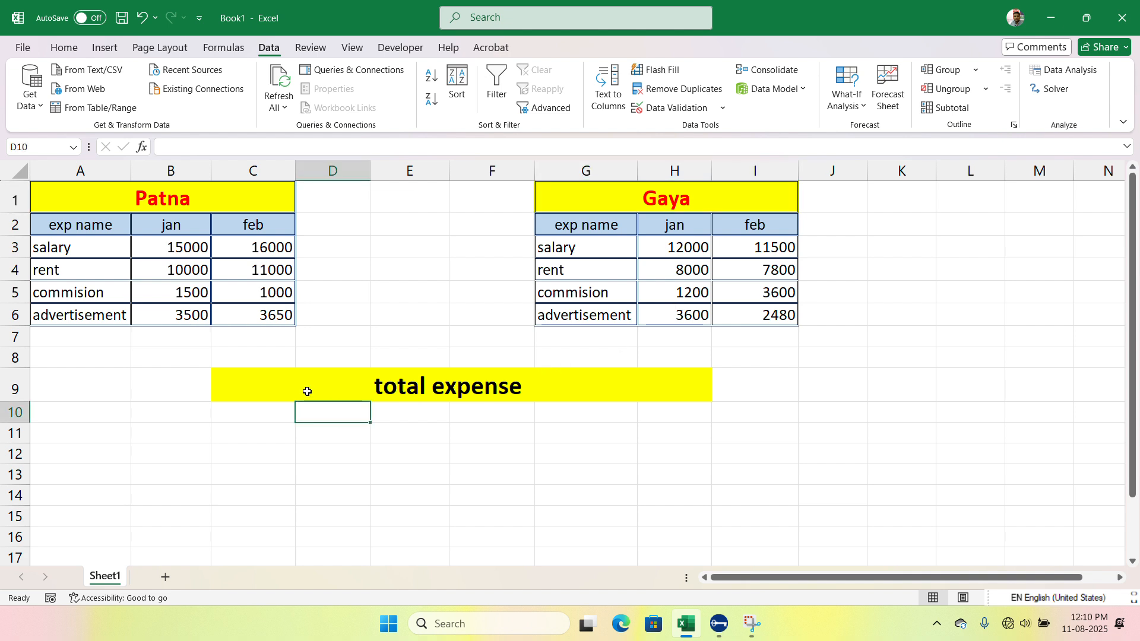
click(276, 387)
drag(326, 383, 494, 382)
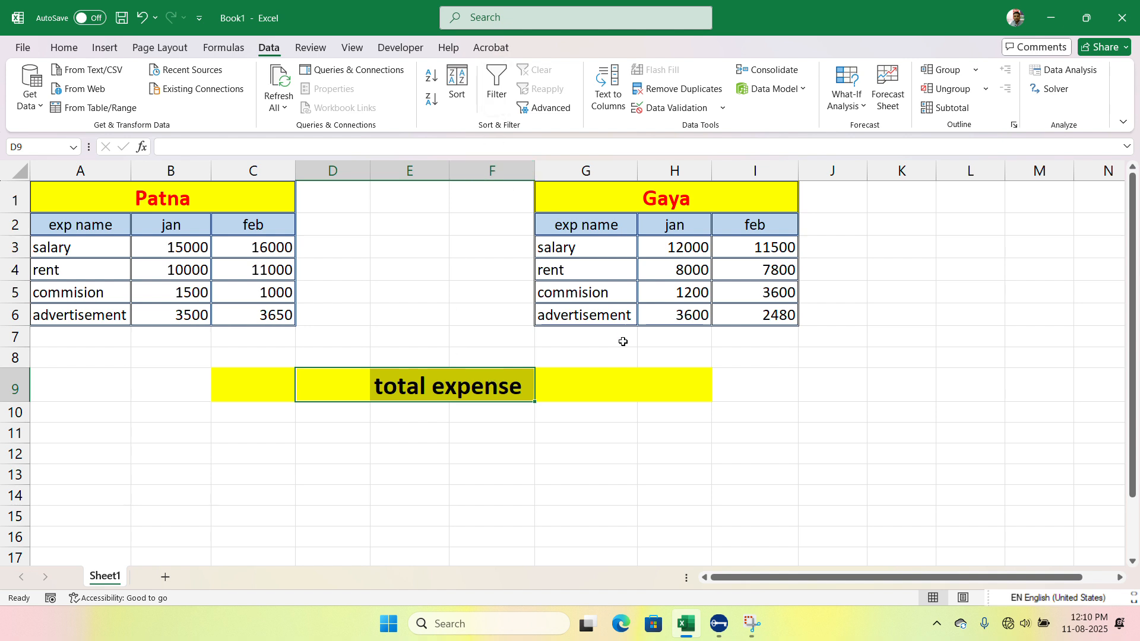
drag(587, 384, 678, 388)
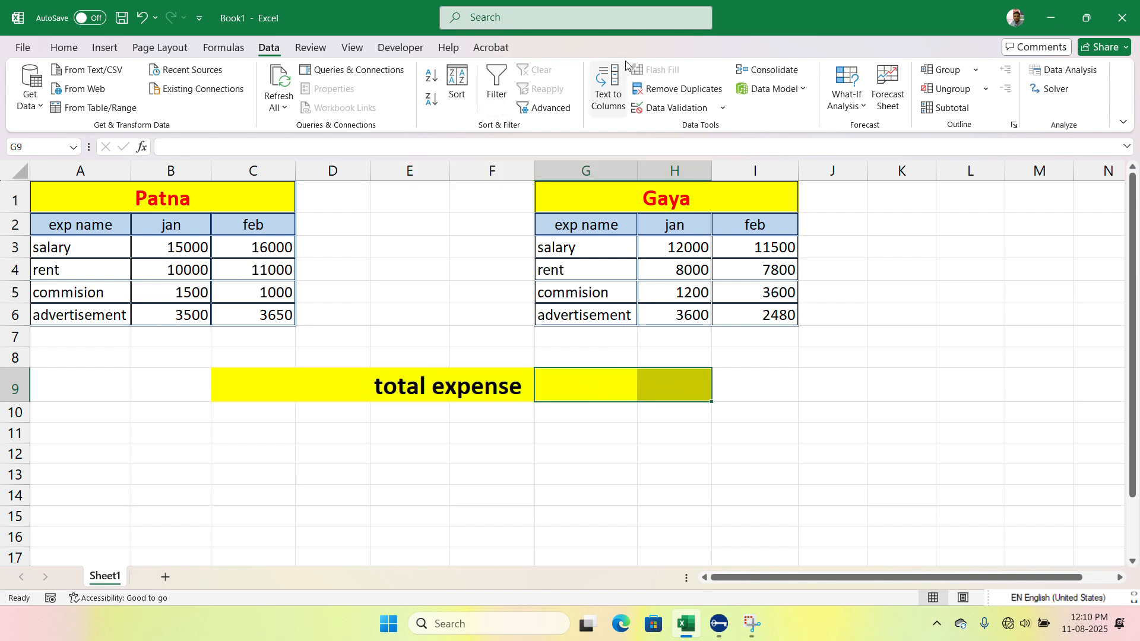
Step: Merge and center the "total expense" title across cells E9:G9
drag(406, 386, 562, 387)
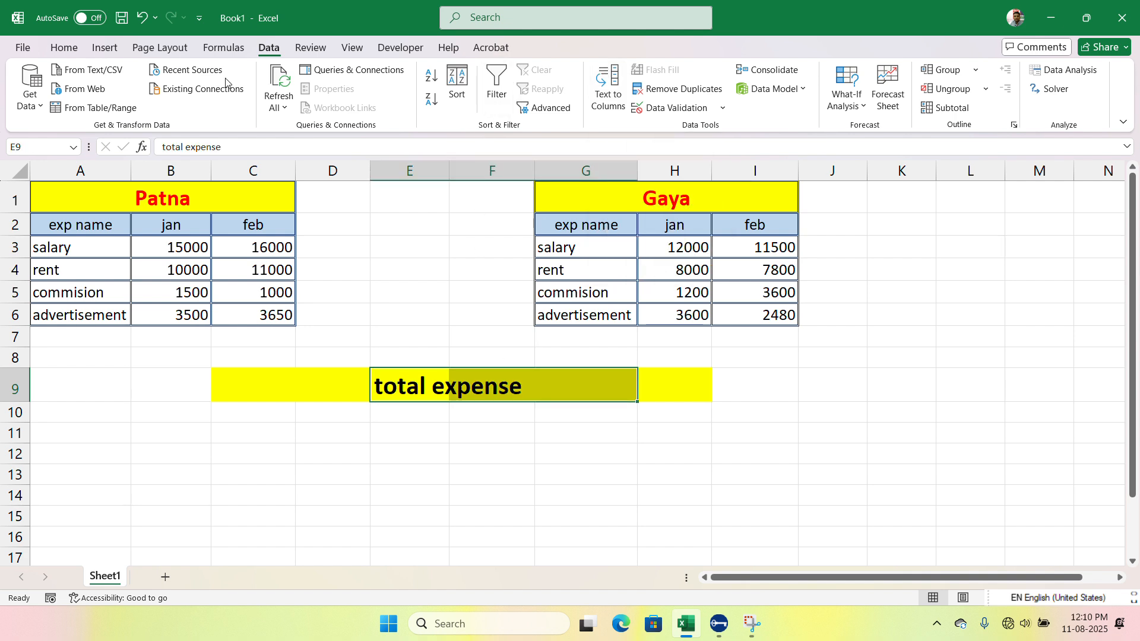
click(65, 49)
click(420, 99)
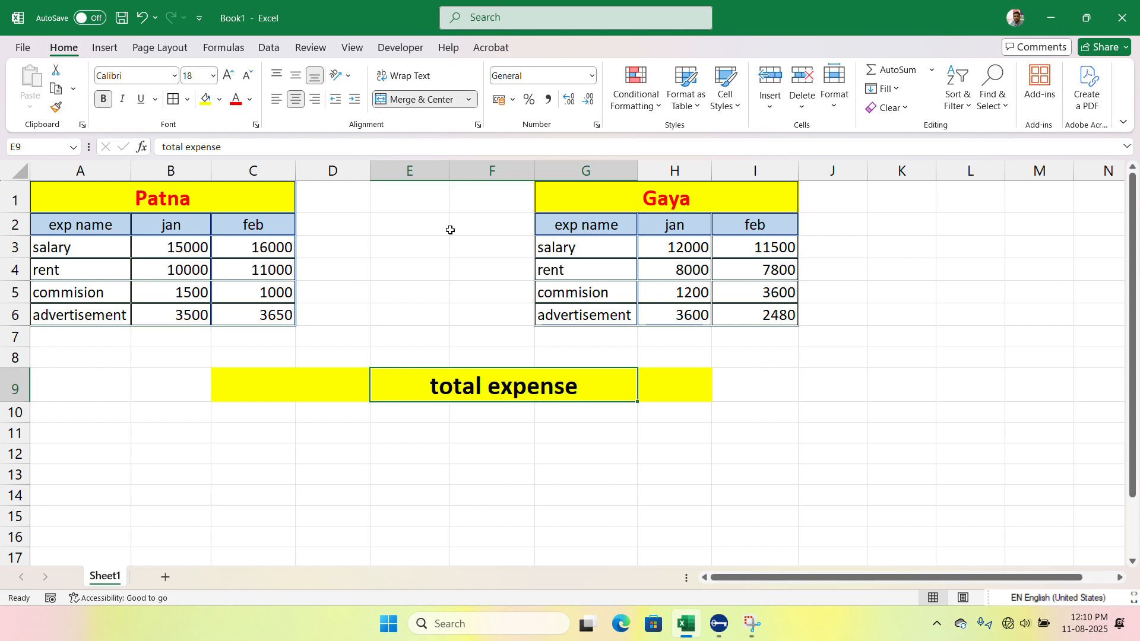
Step: Clear all contents and formatting from the leftover yellow cells H9 and C9:D9 beside the "total expense" title
click(689, 372)
click(891, 107)
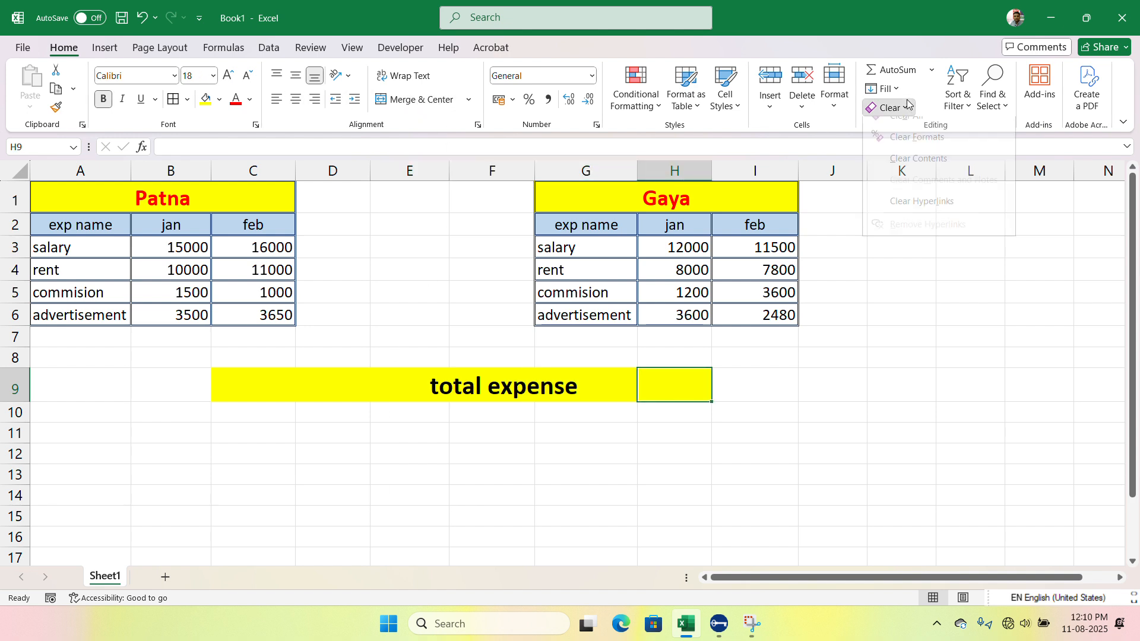
click(890, 122)
drag(280, 386, 310, 391)
click(891, 108)
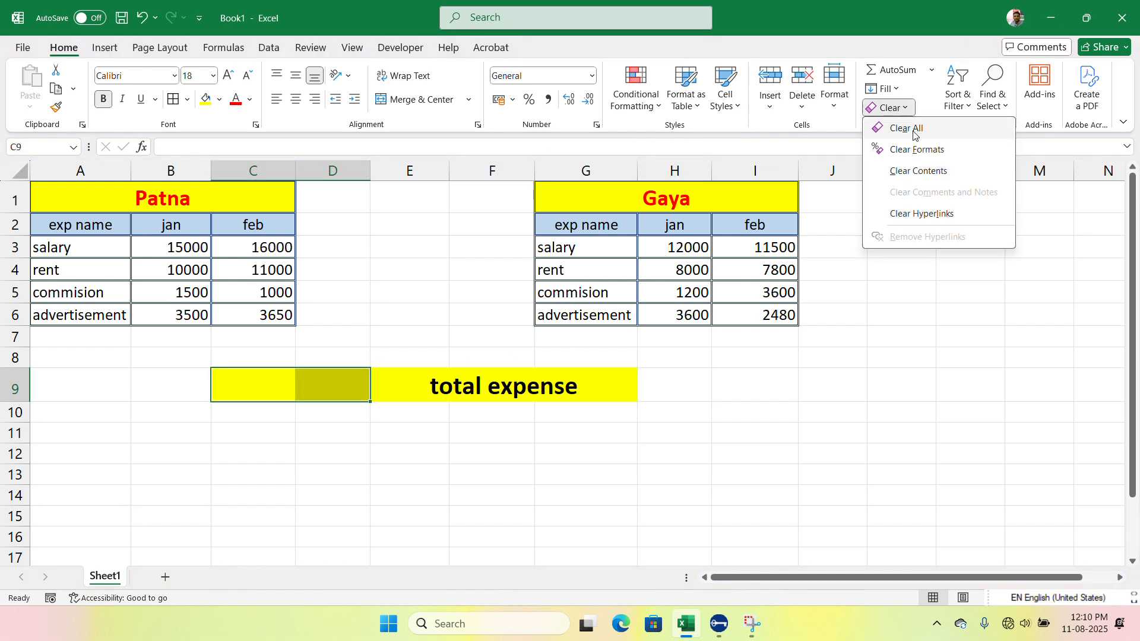
click(891, 123)
click(437, 421)
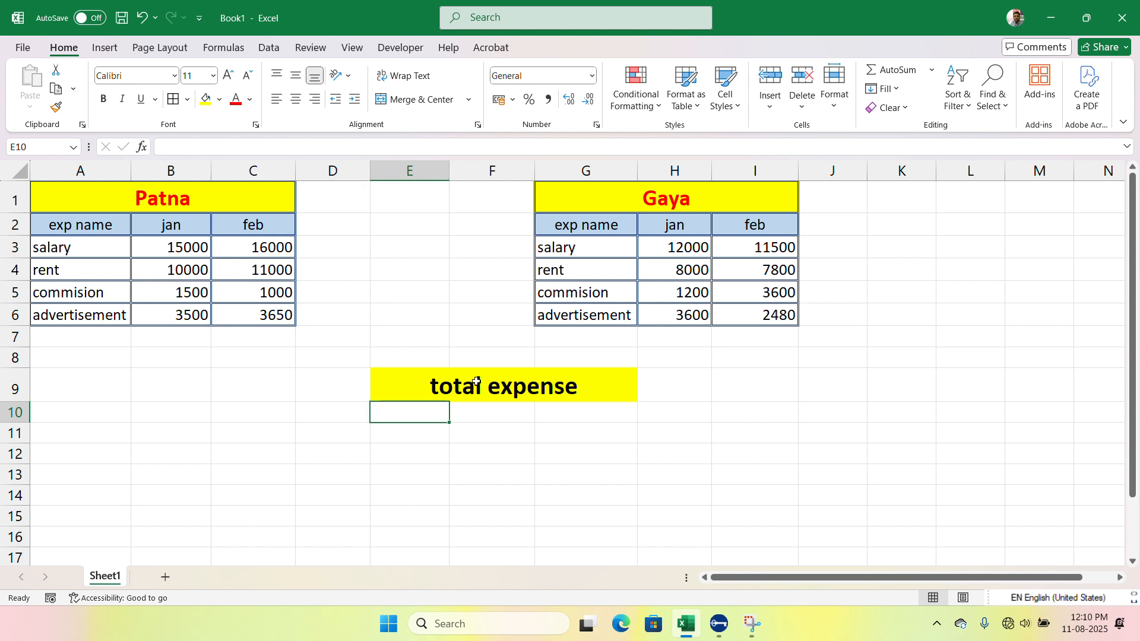
click(267, 48)
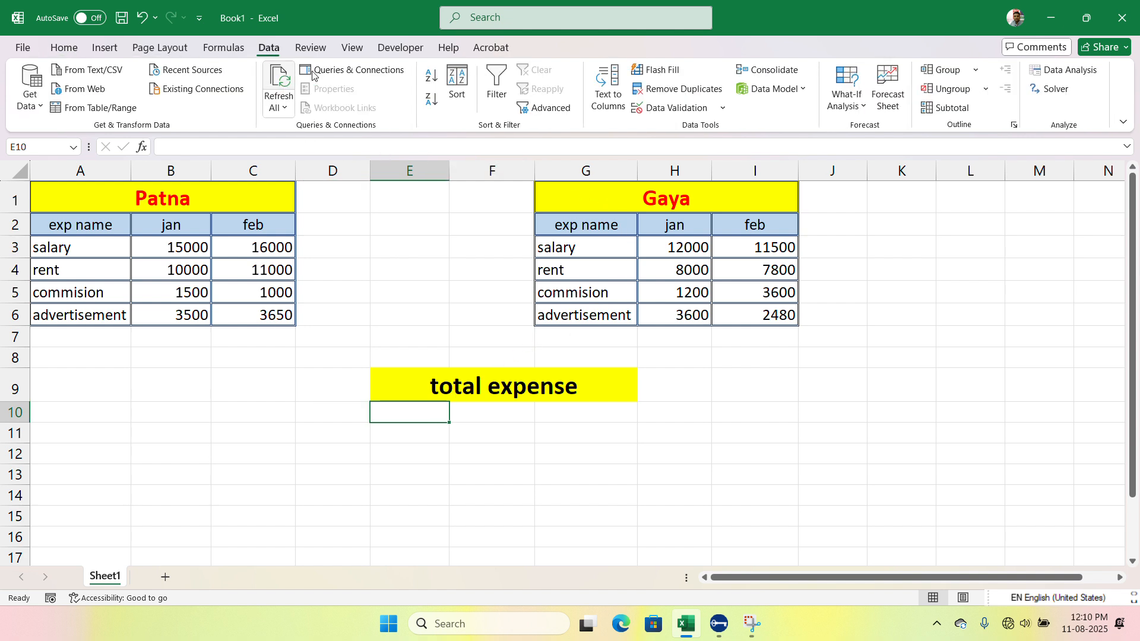
click(775, 72)
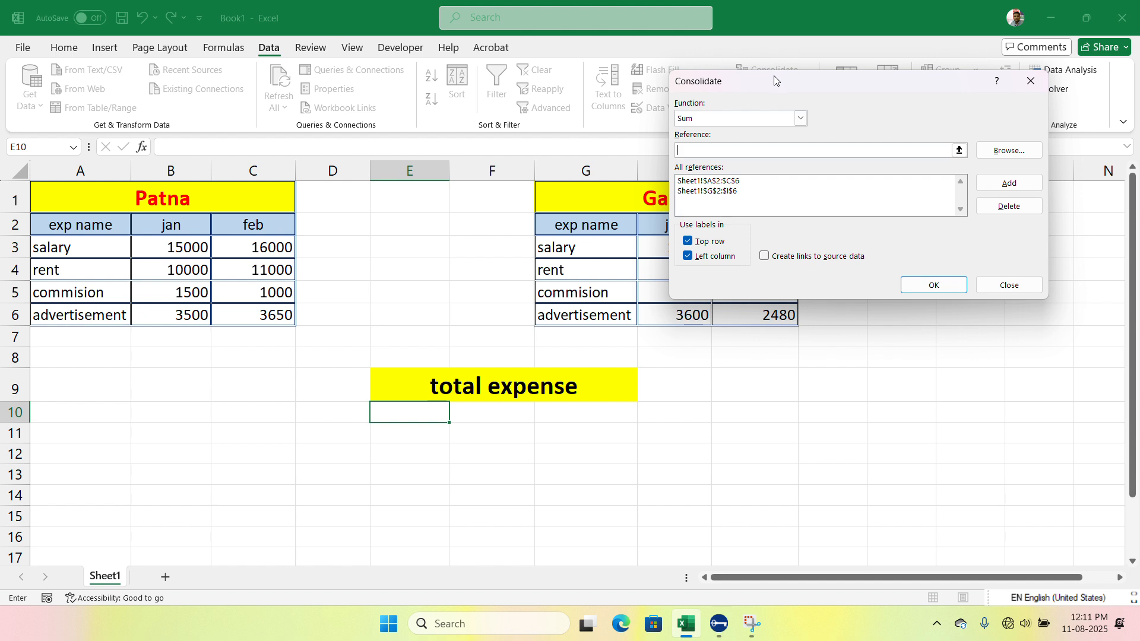
click(1030, 80)
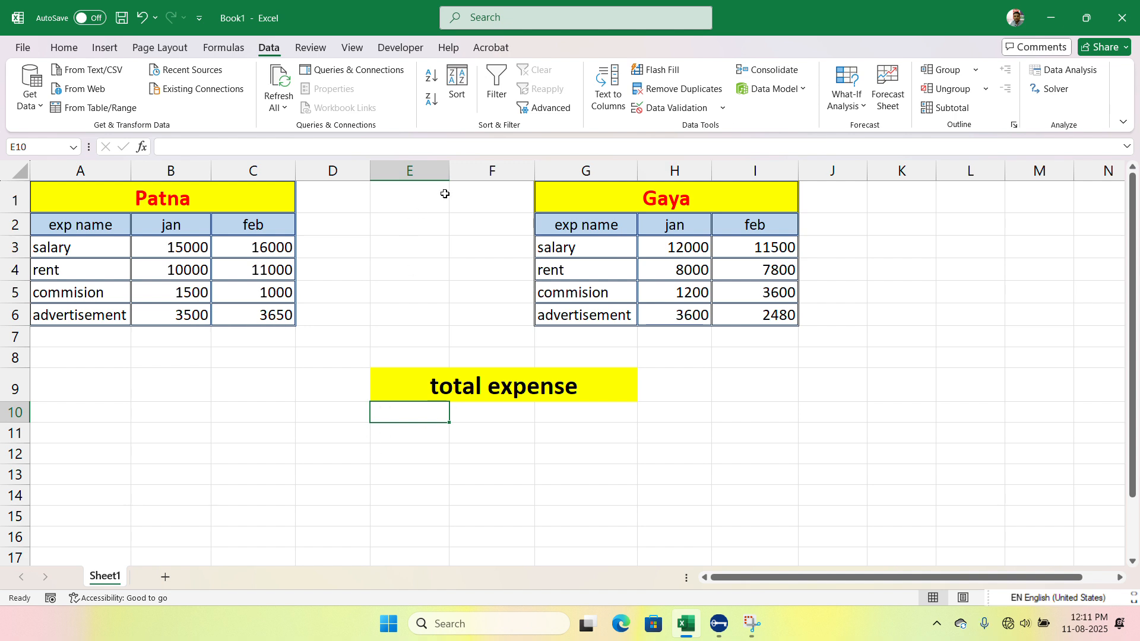
Step: Widen columns E and F so the area under the "total expense" title has more room
drag(451, 171, 482, 171)
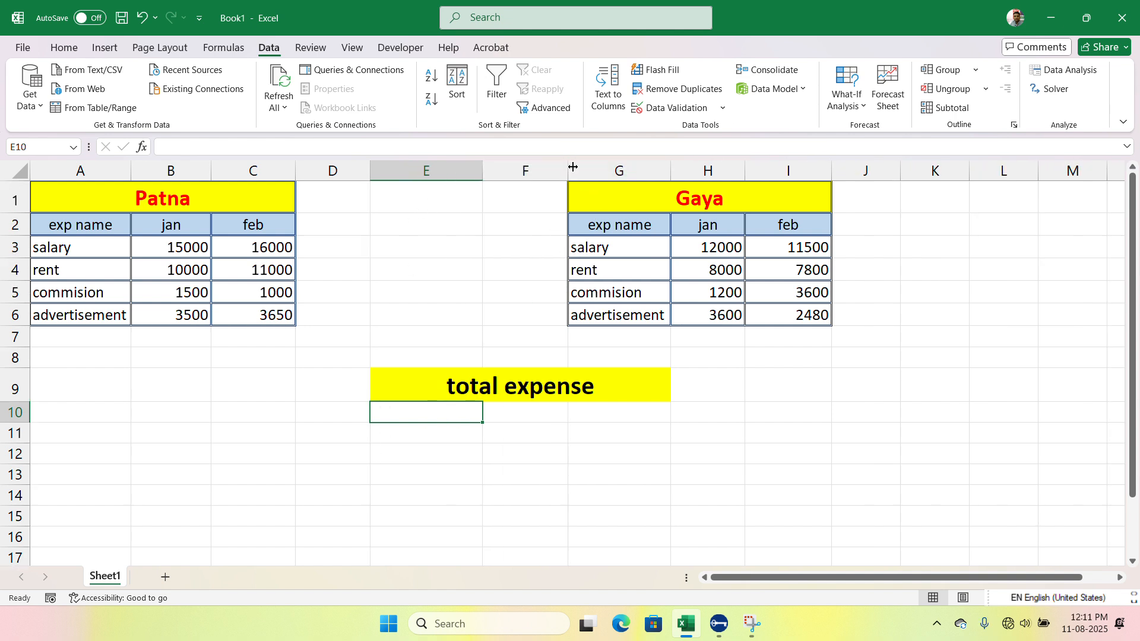
drag(569, 171, 583, 171)
click(446, 383)
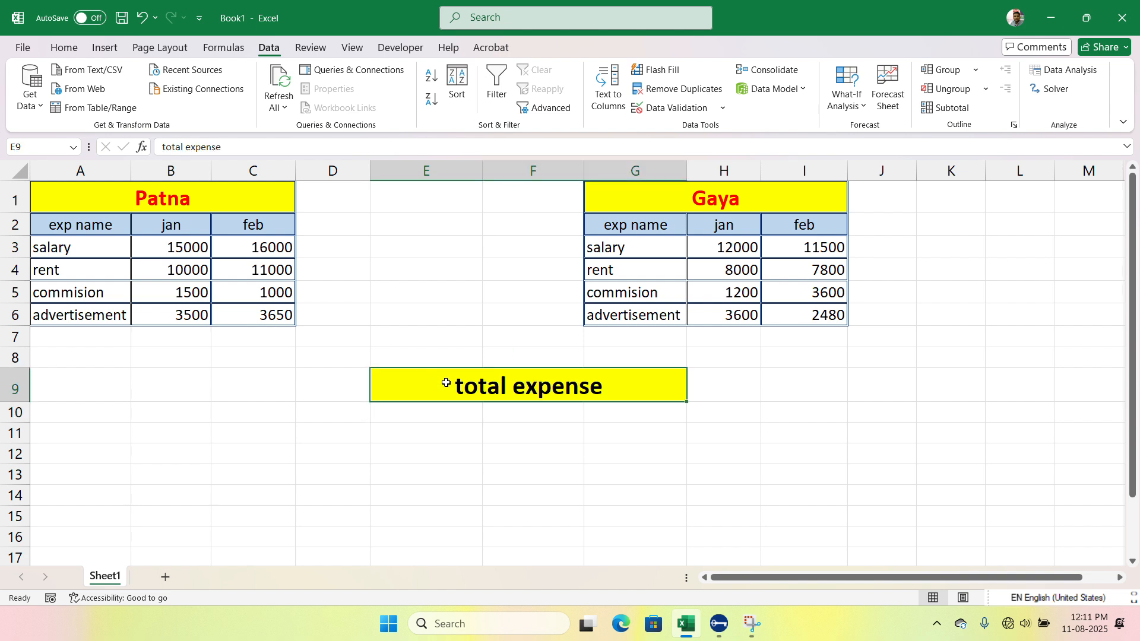
Step: Start Consolidate at cell E10 and delete the stored references Sheet1!$A$2:$C$6 and Sheet1!$G$2:$I$6
click(440, 415)
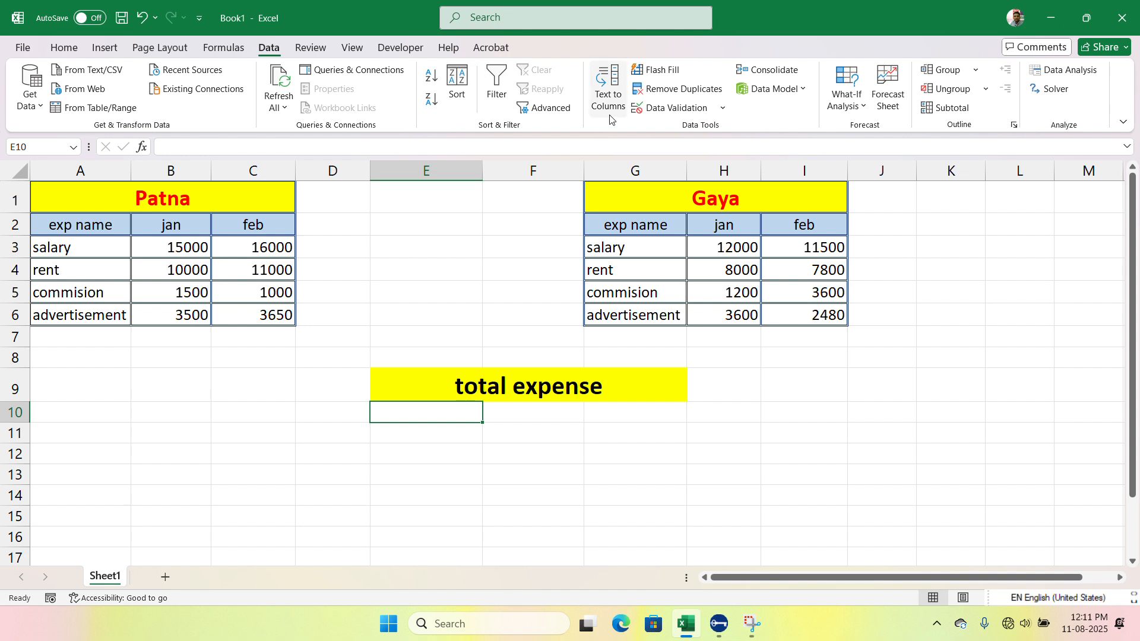
click(775, 71)
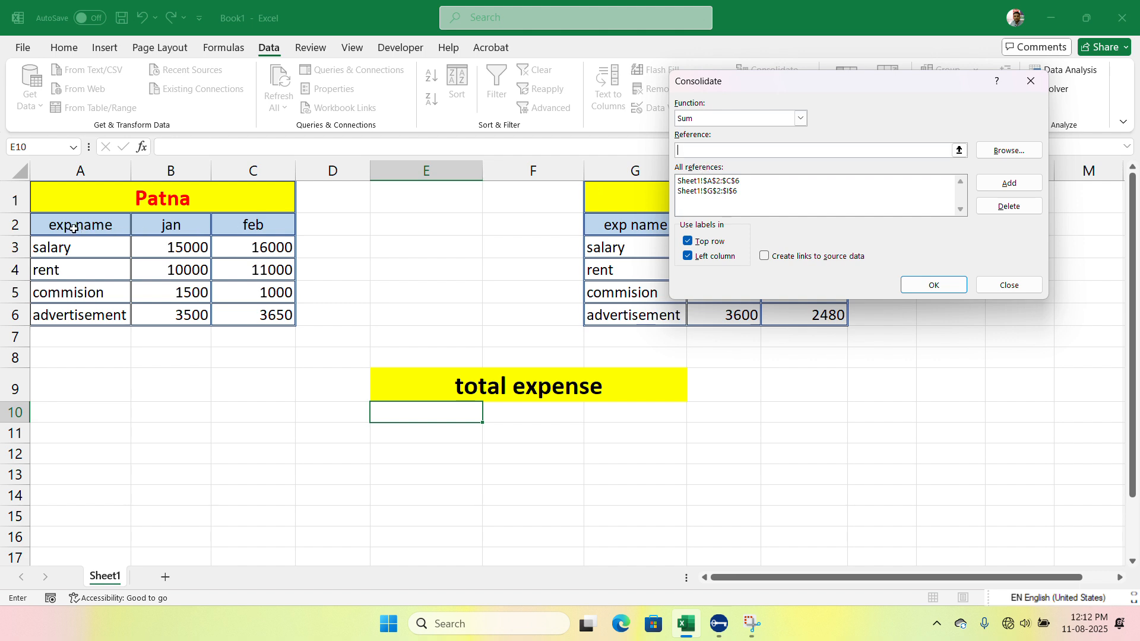
drag(74, 229, 241, 315)
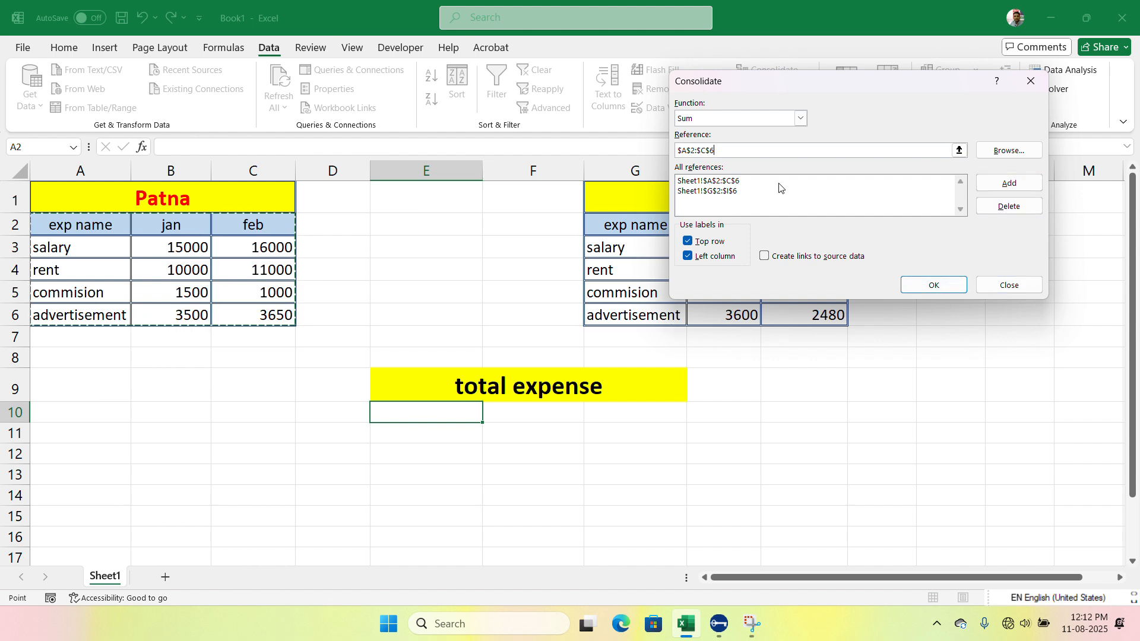
click(720, 182)
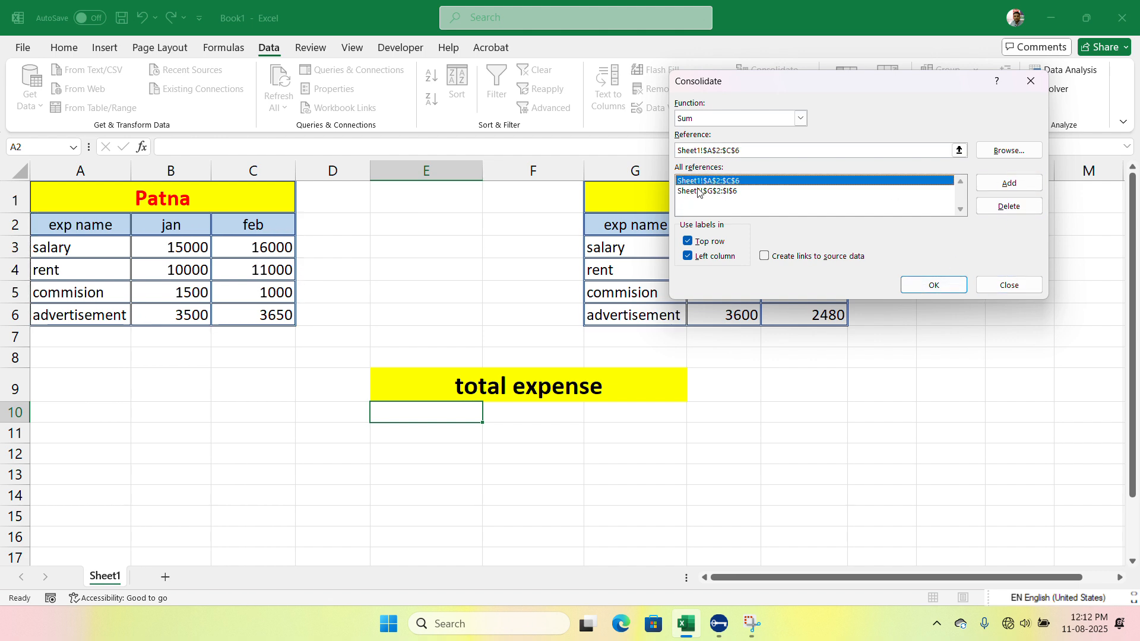
click(1009, 206)
click(735, 184)
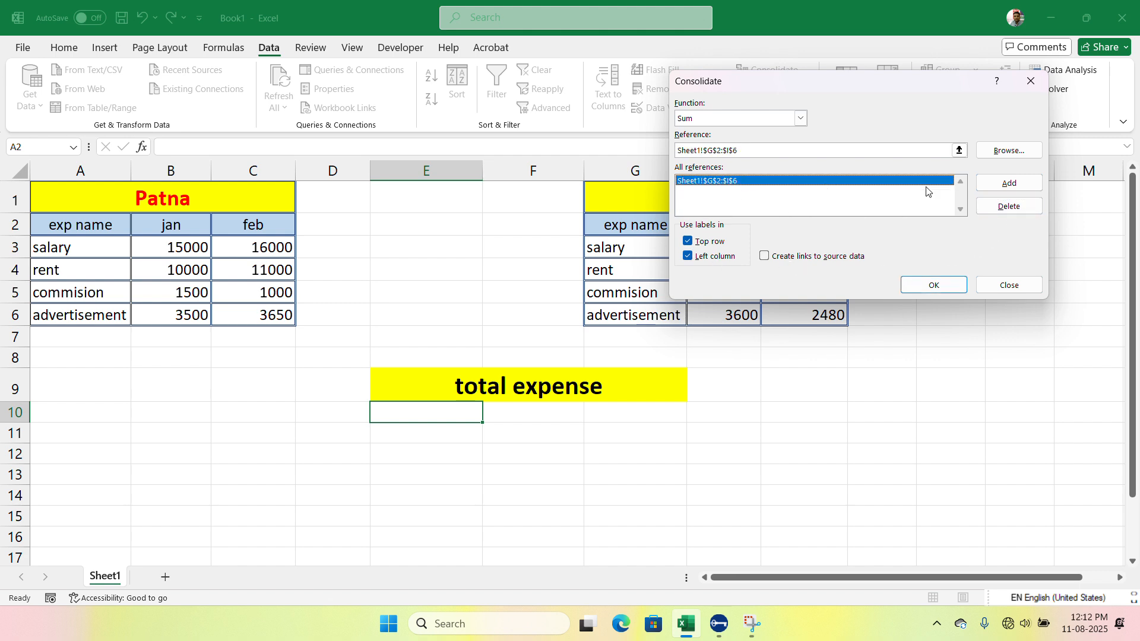
click(1007, 206)
Step: Add the Patna table range A2:C6 and the Gaya table range G2:I6 as consolidation references
click(709, 149)
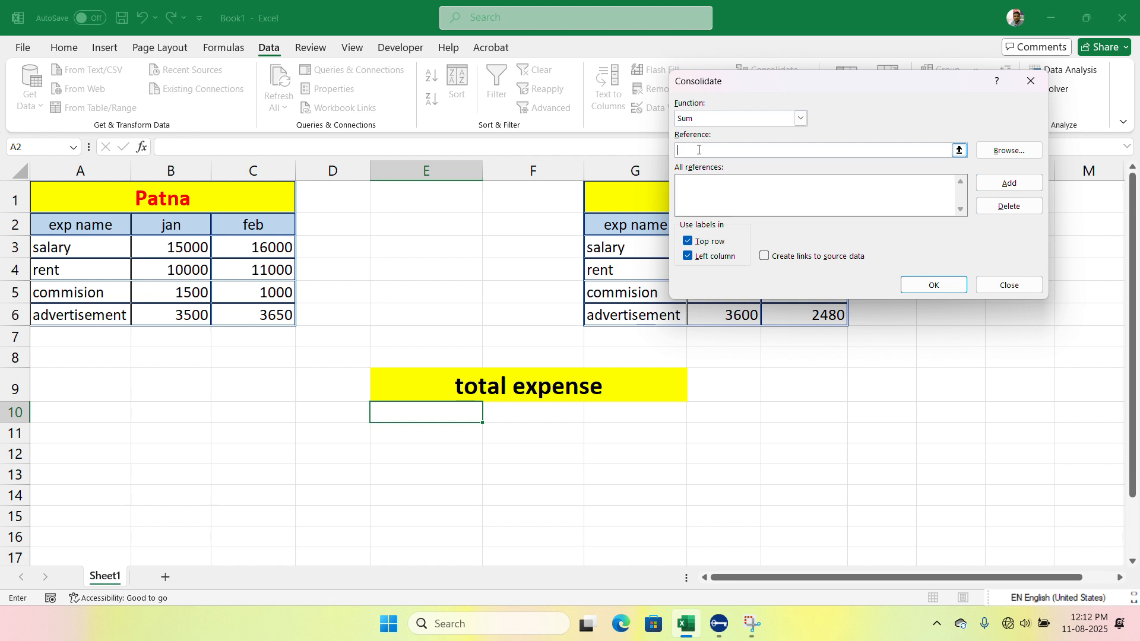
drag(59, 225, 238, 316)
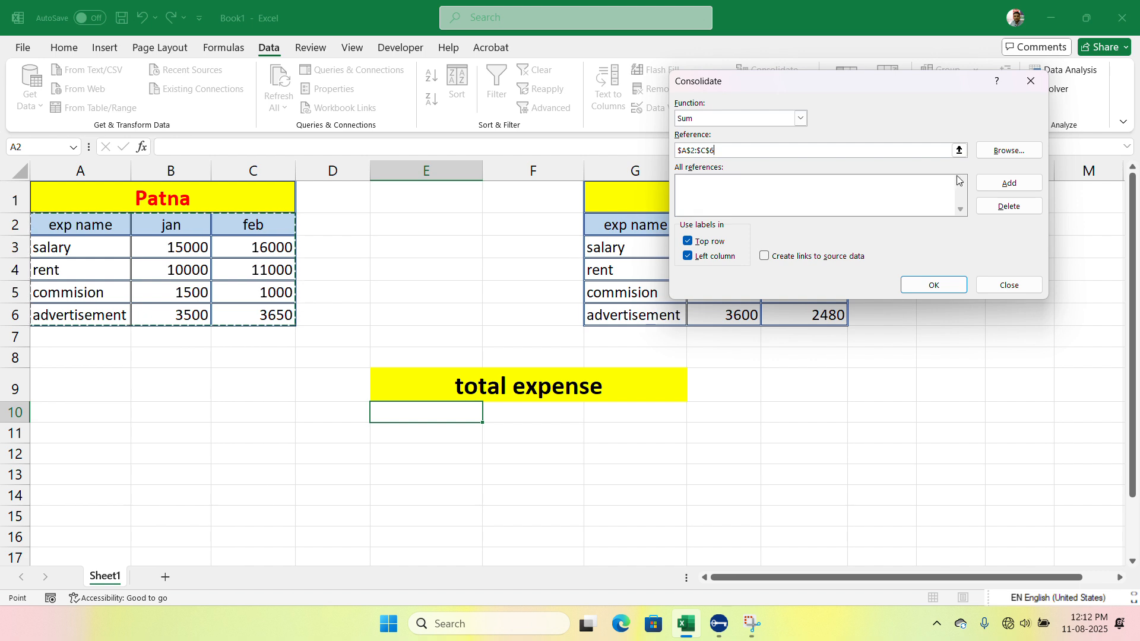
click(1007, 184)
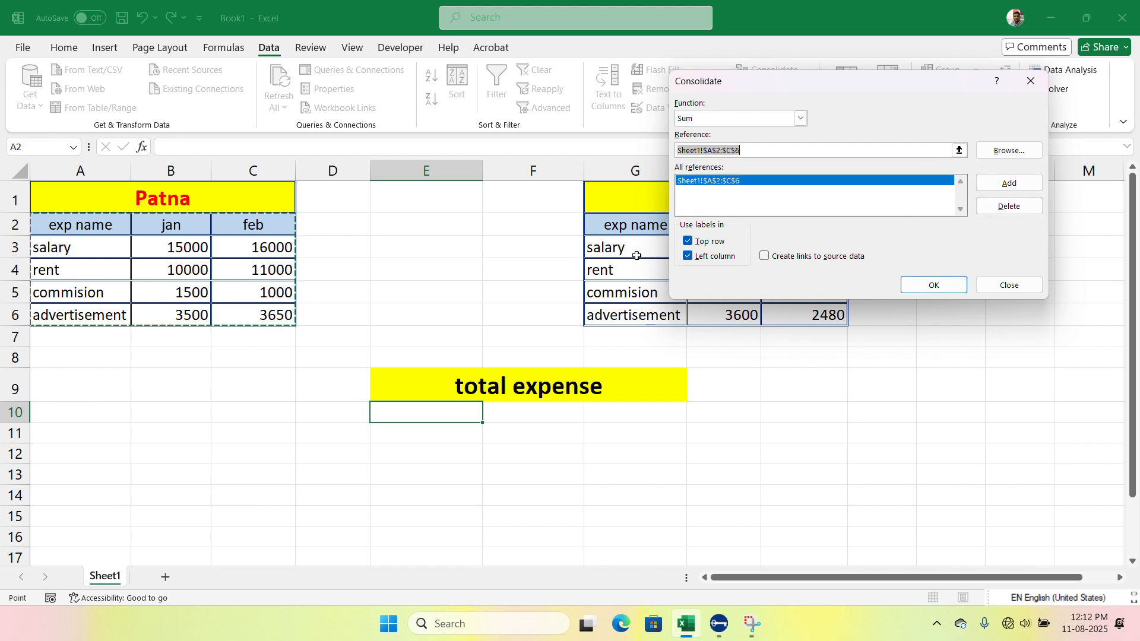
drag(618, 226, 797, 316)
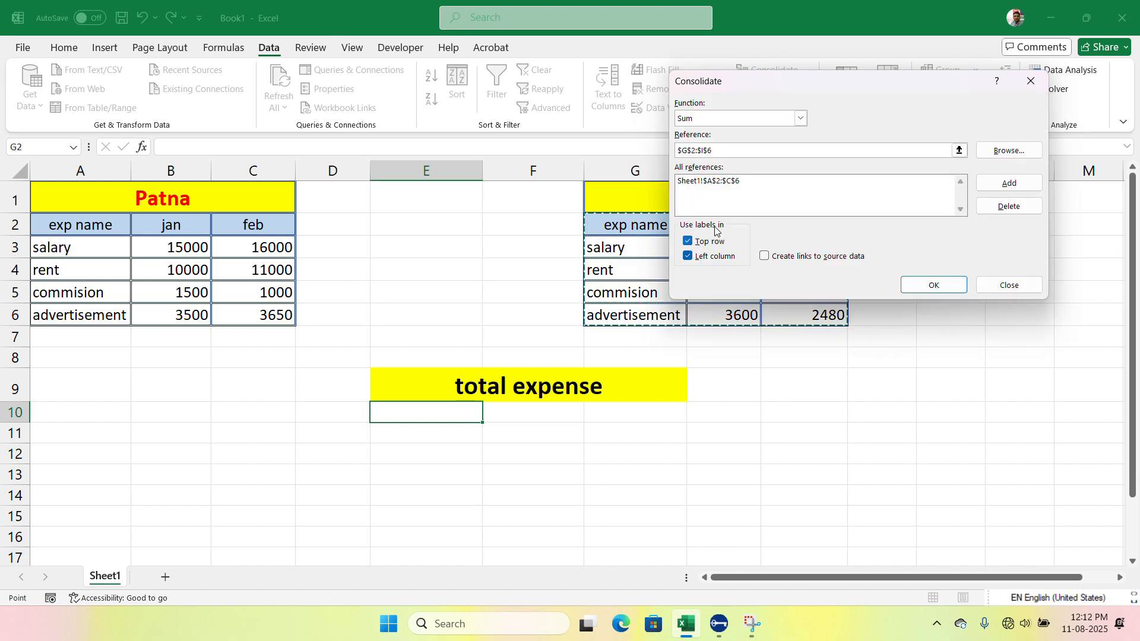
click(1009, 182)
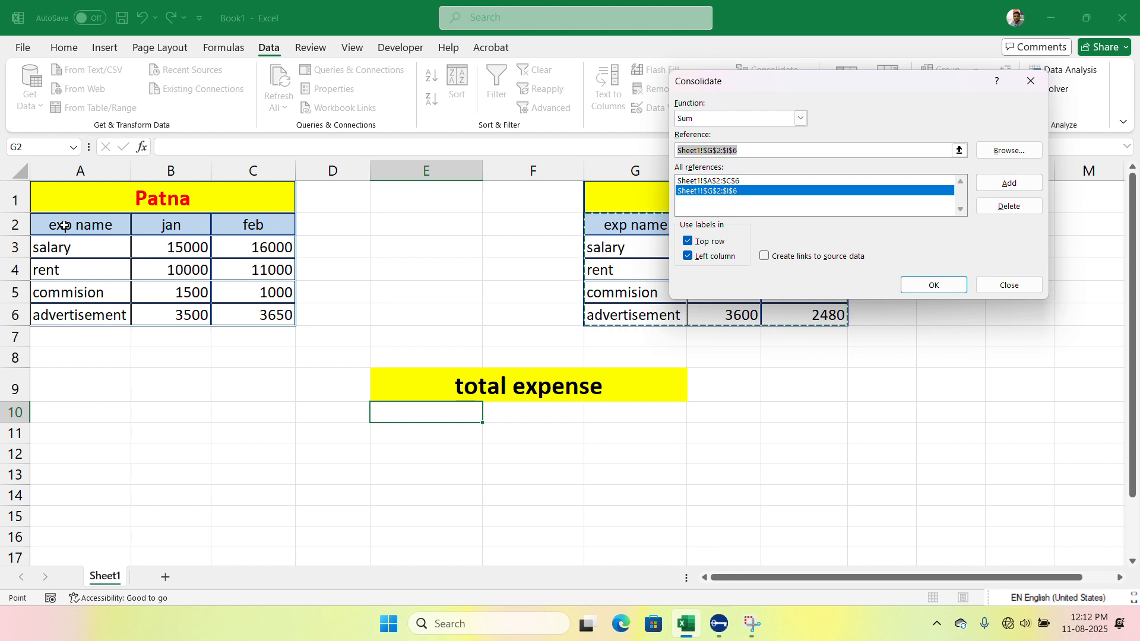
Step: Keep the top row and left column labels enabled and run the Sum consolidation into the total expense area
click(693, 241)
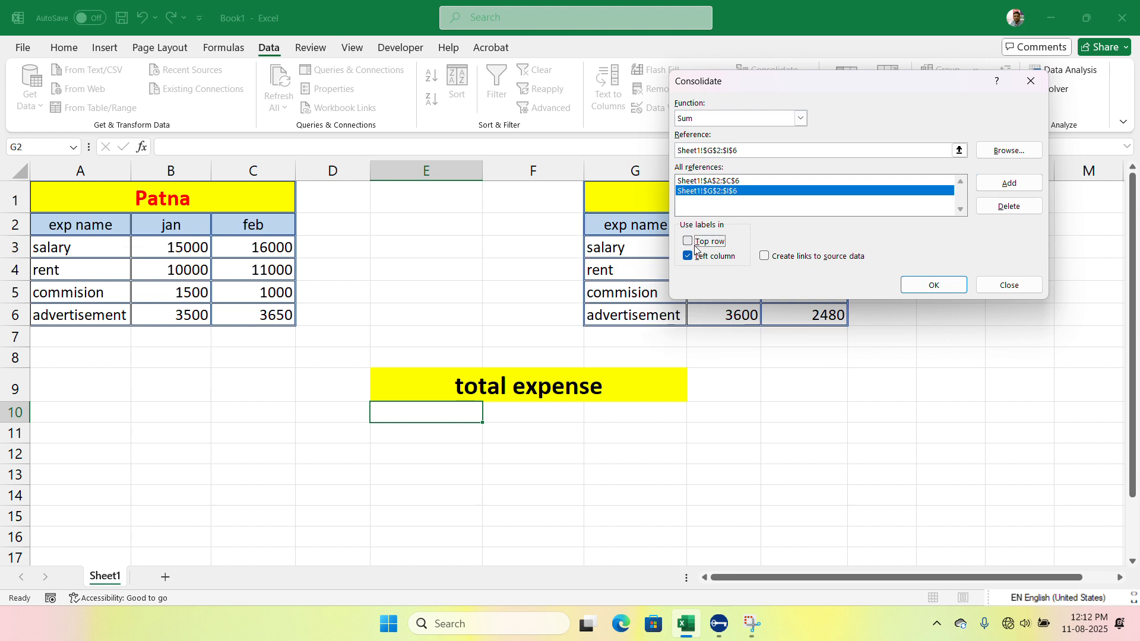
click(693, 241)
click(698, 258)
click(699, 259)
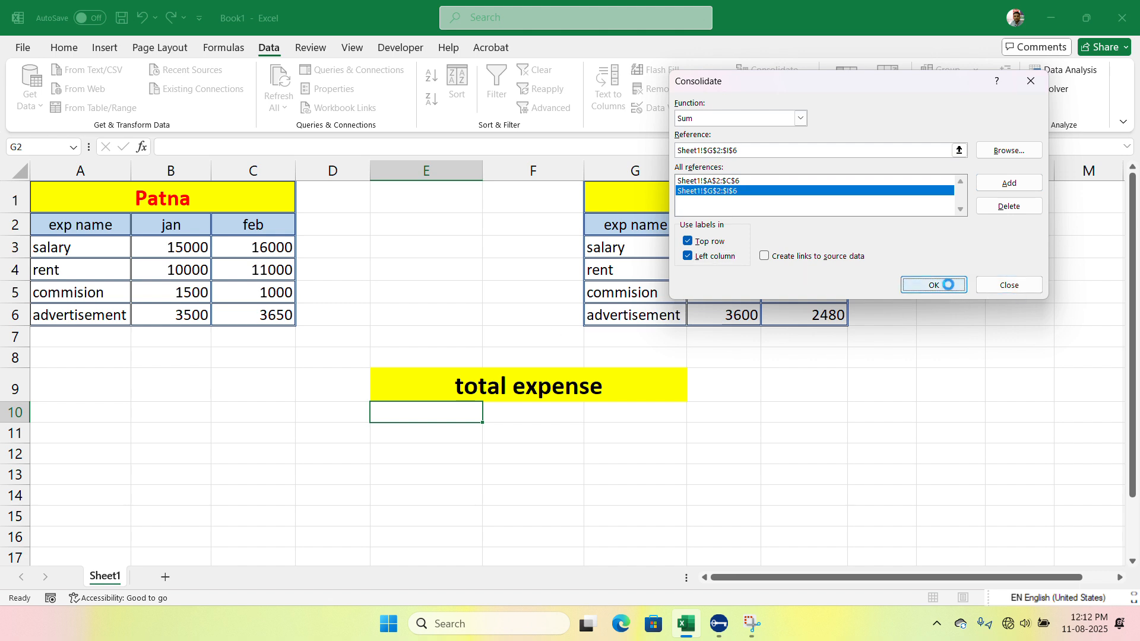
click(941, 284)
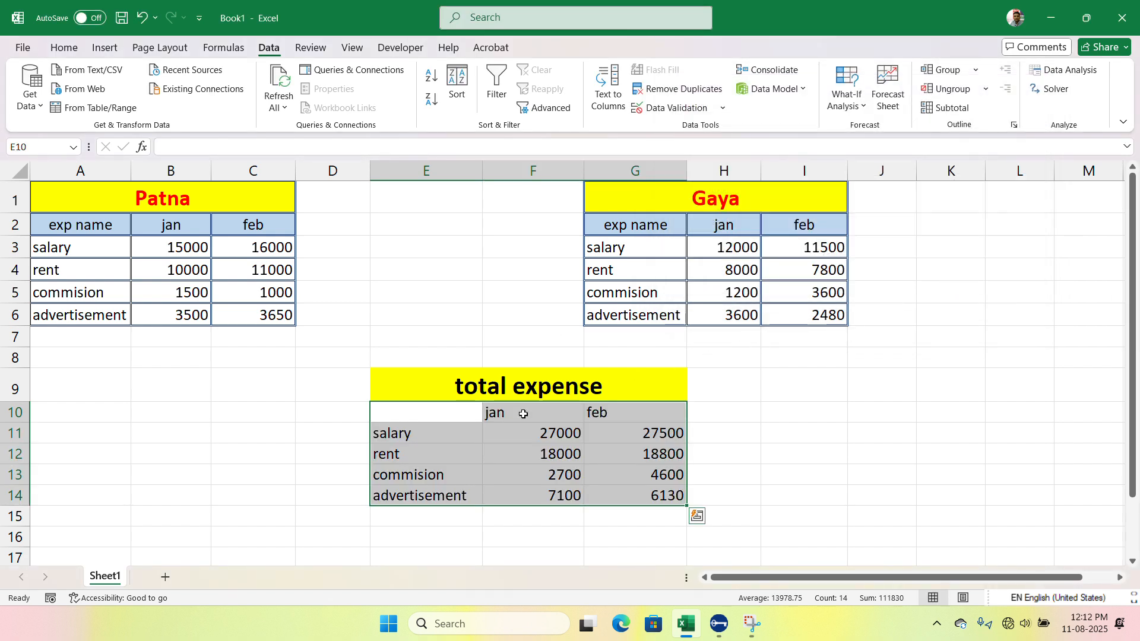
Step: Compare the consolidated January salary total with the January salary figures in the Patna and Gaya tables
click(452, 415)
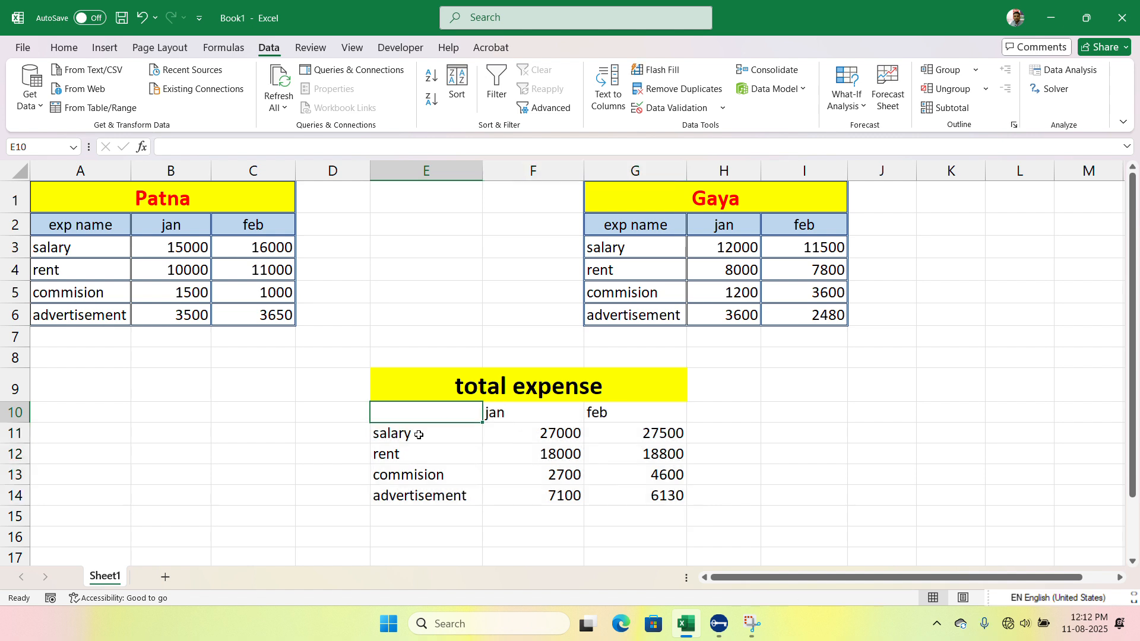
click(495, 415)
click(608, 413)
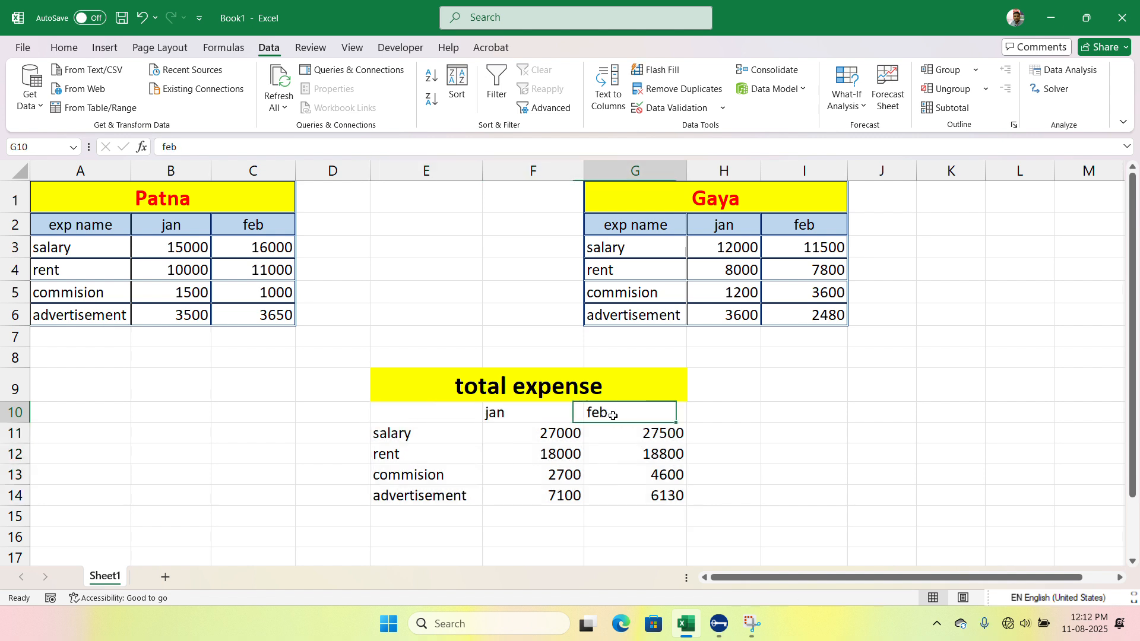
click(557, 435)
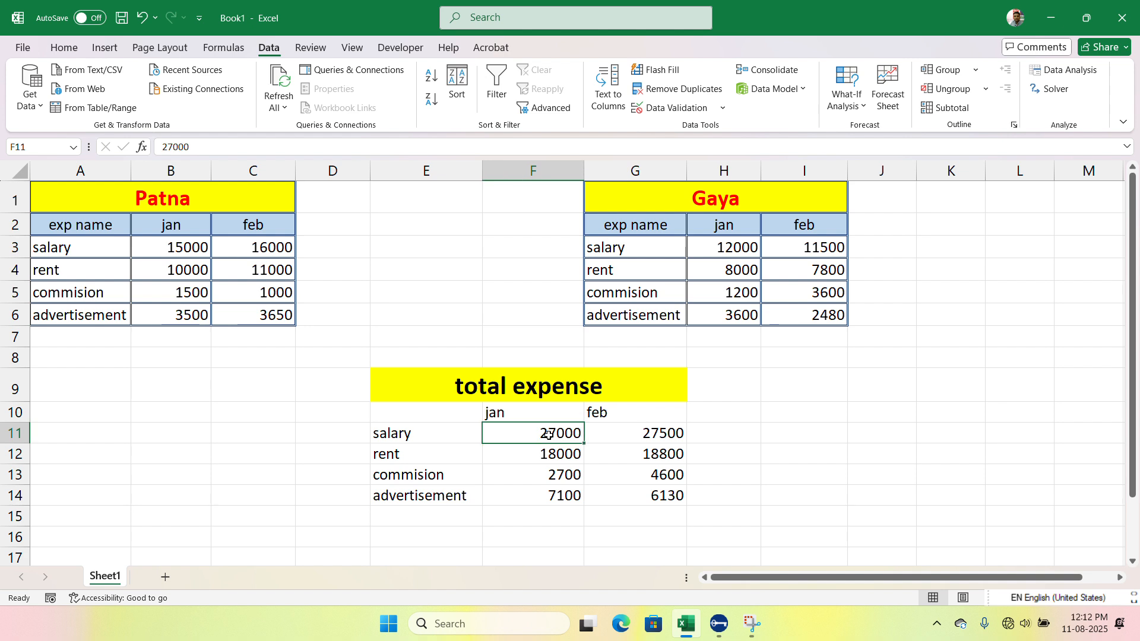
click(209, 247)
click(739, 247)
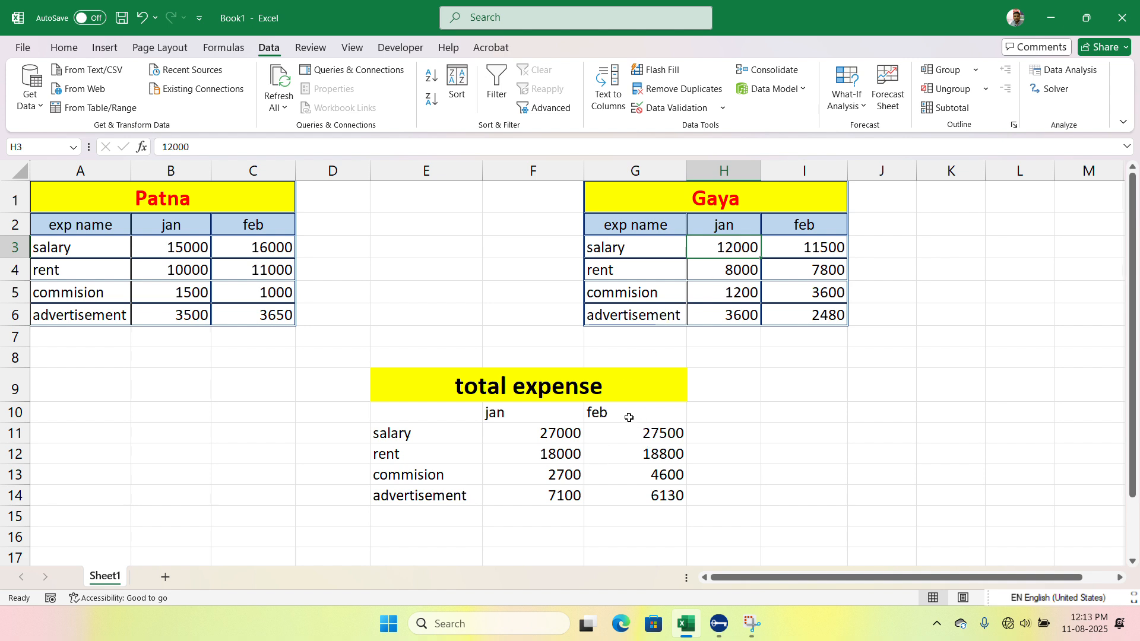
Step: Add a new worksheet and start Consolidate with cell F3 as the destination
click(165, 577)
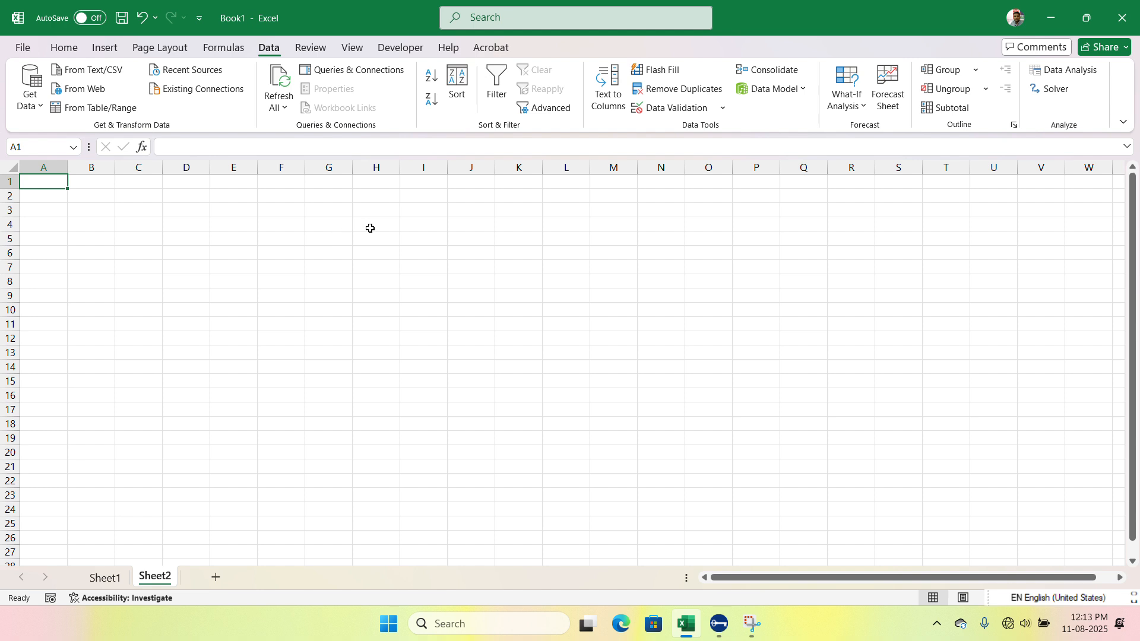
scroll(376, 249, up, 3)
click(394, 233)
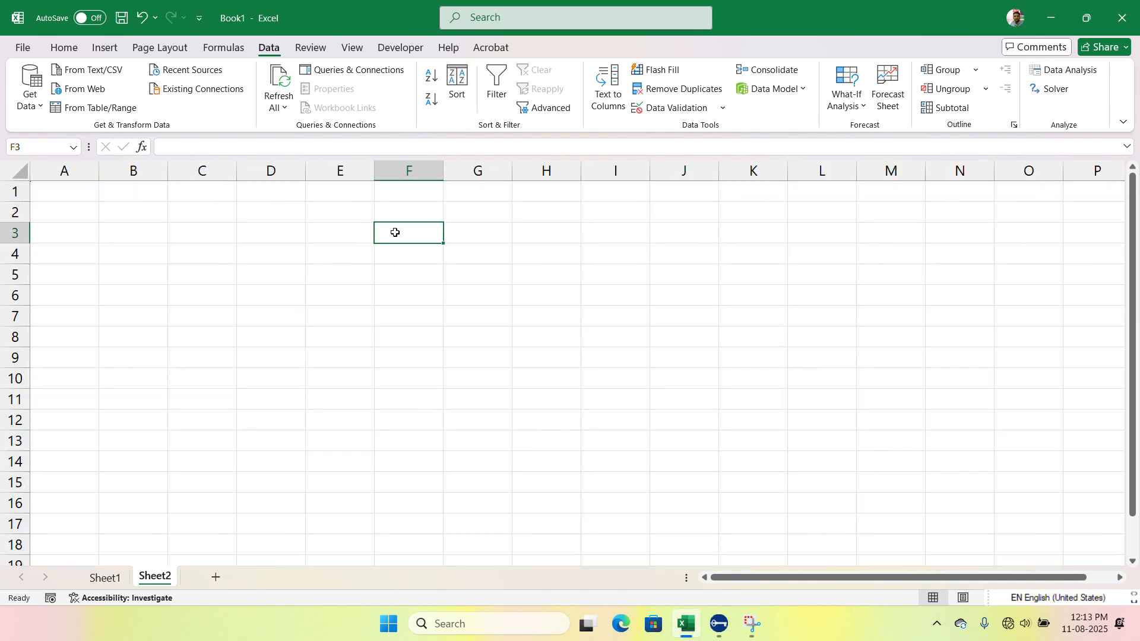
click(783, 66)
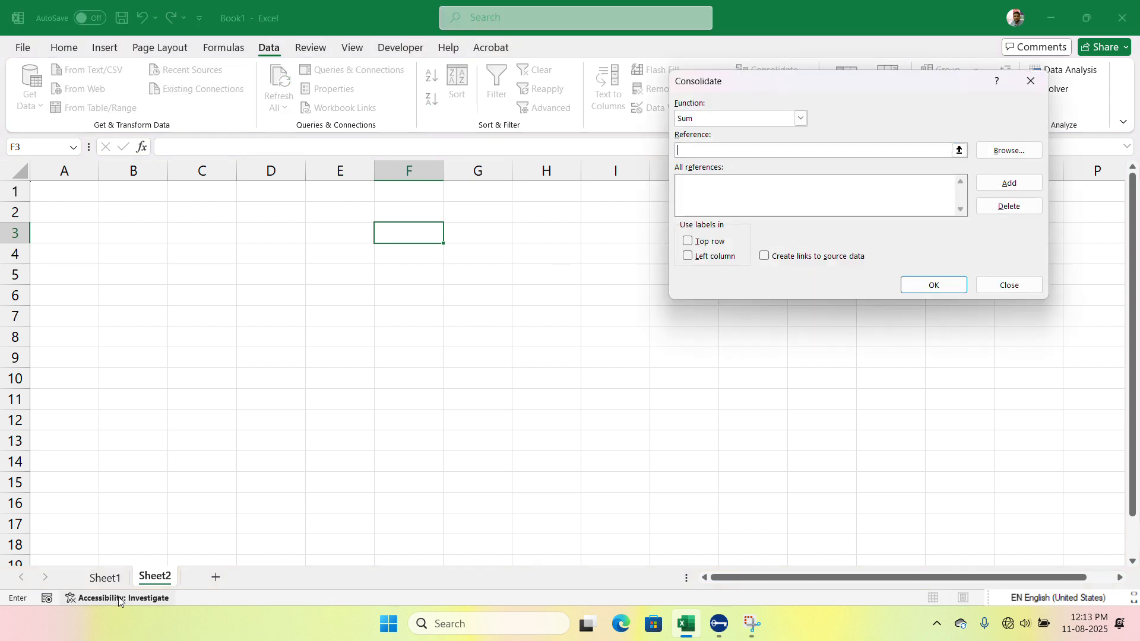
Step: Add the Patna table range A2:C6 and the Gaya table range G2:I6 on Sheet1 as consolidation references
click(105, 577)
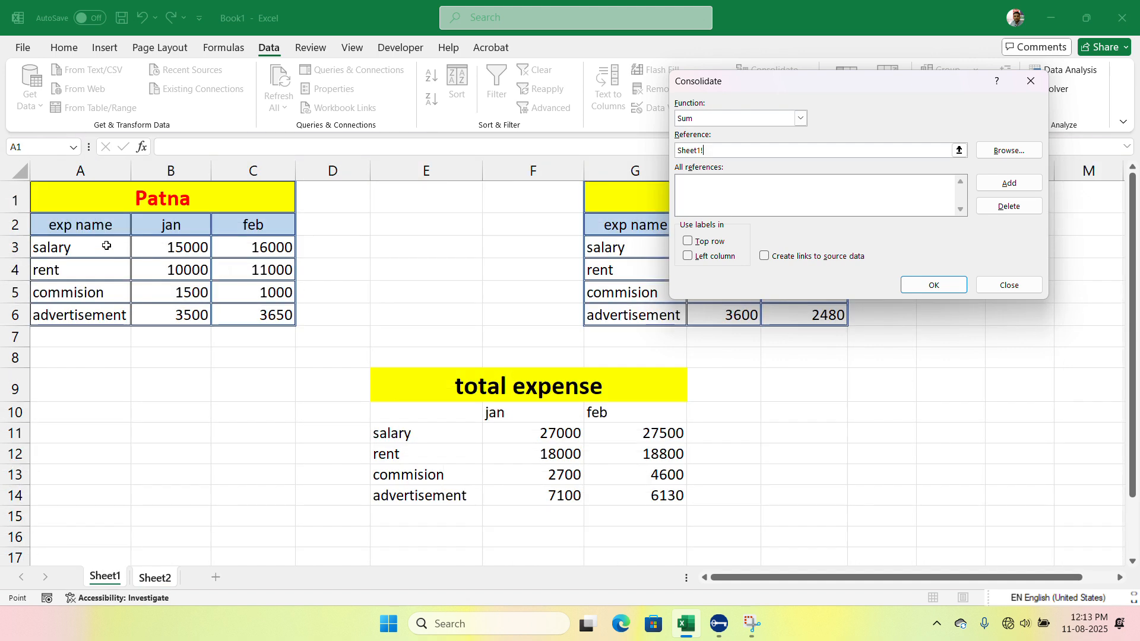
drag(99, 228, 264, 319)
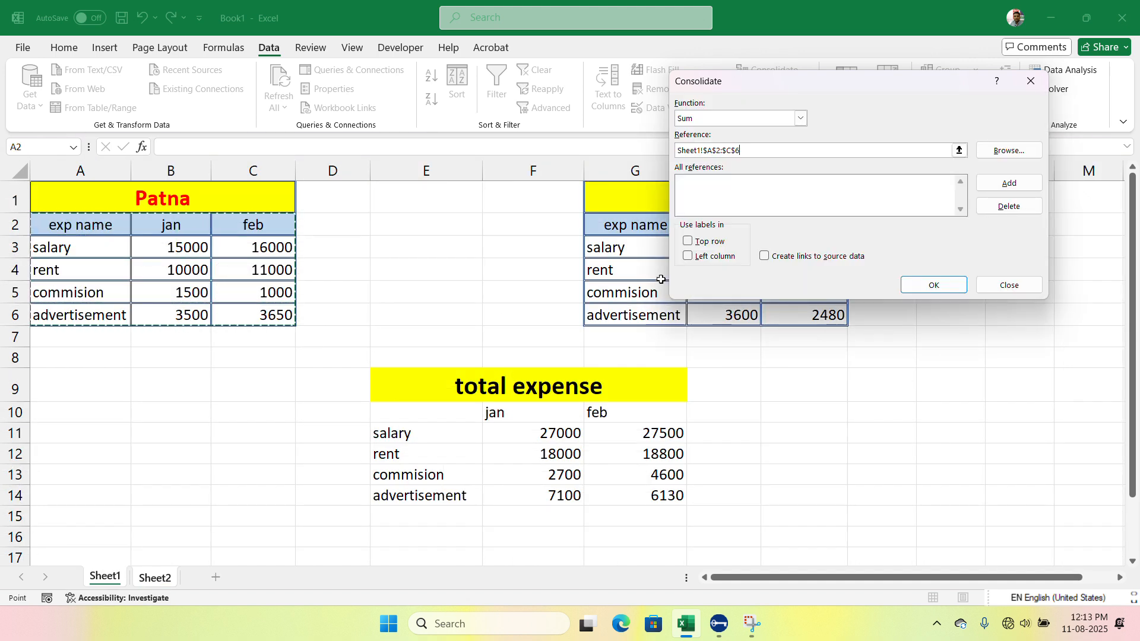
click(1009, 183)
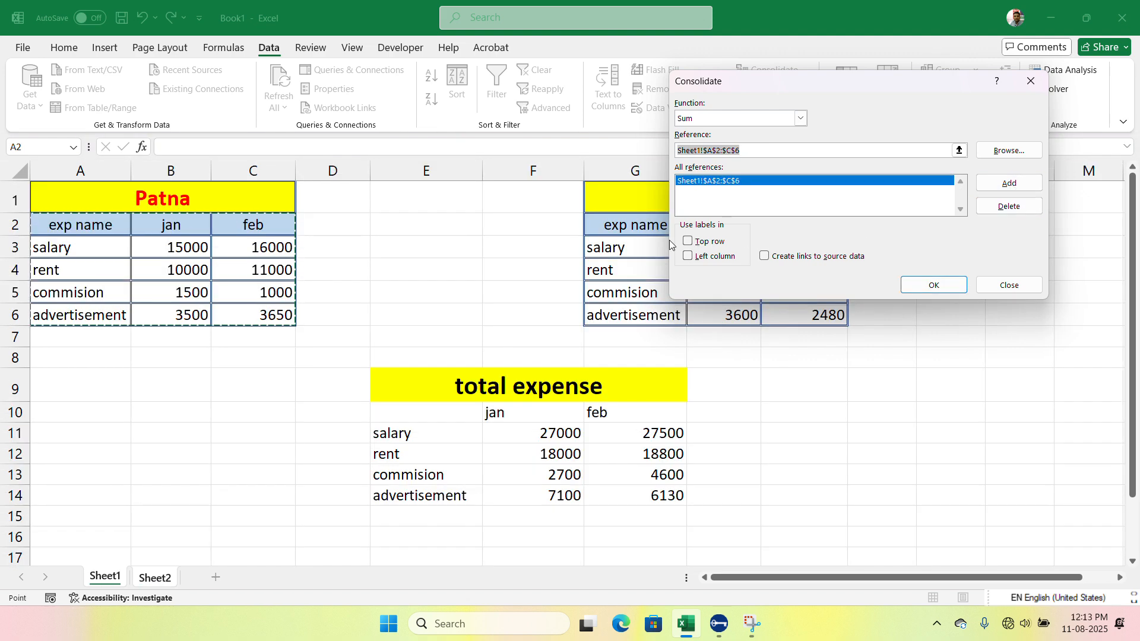
drag(597, 229, 803, 319)
click(1011, 184)
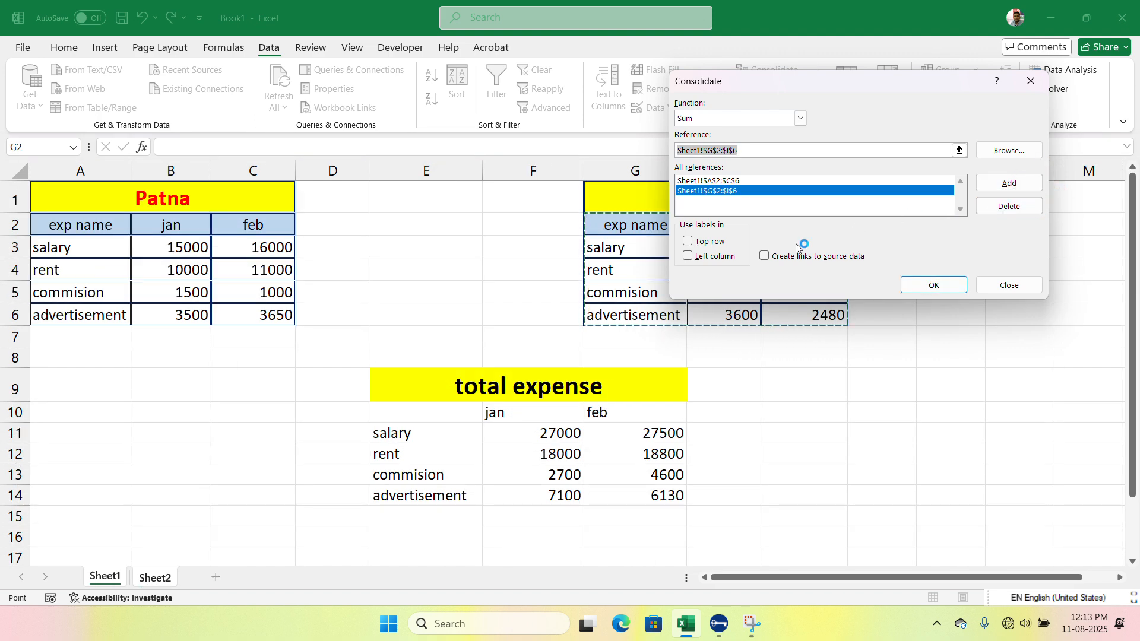
Step: Enable top row labels, left column labels and links to source data, and run the Sum consolidation
click(688, 241)
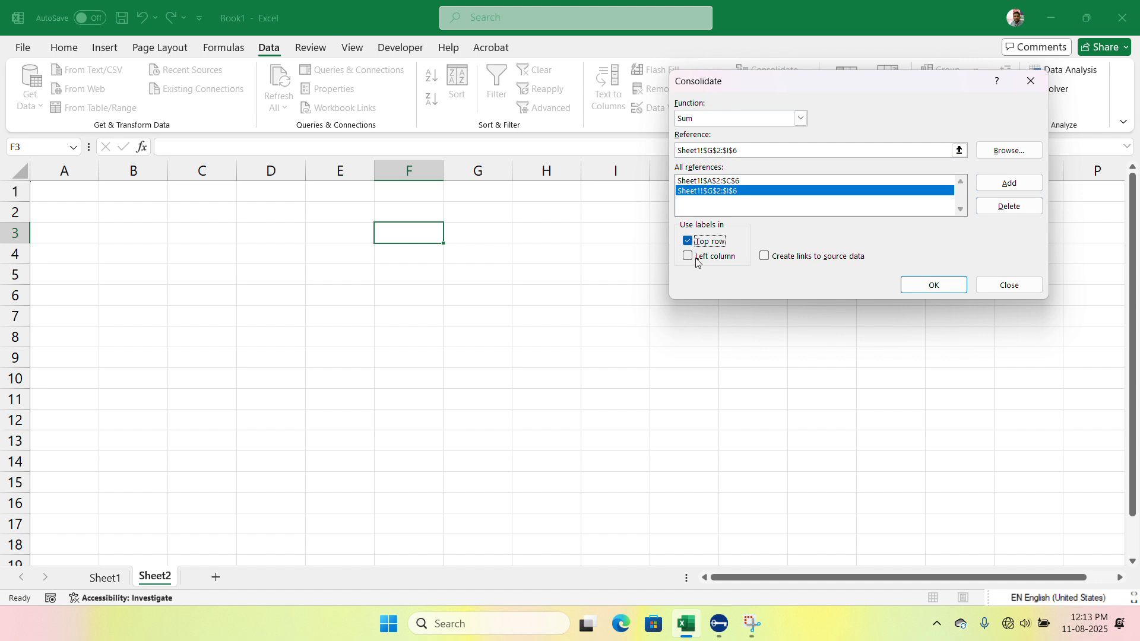
click(697, 260)
click(764, 260)
click(913, 284)
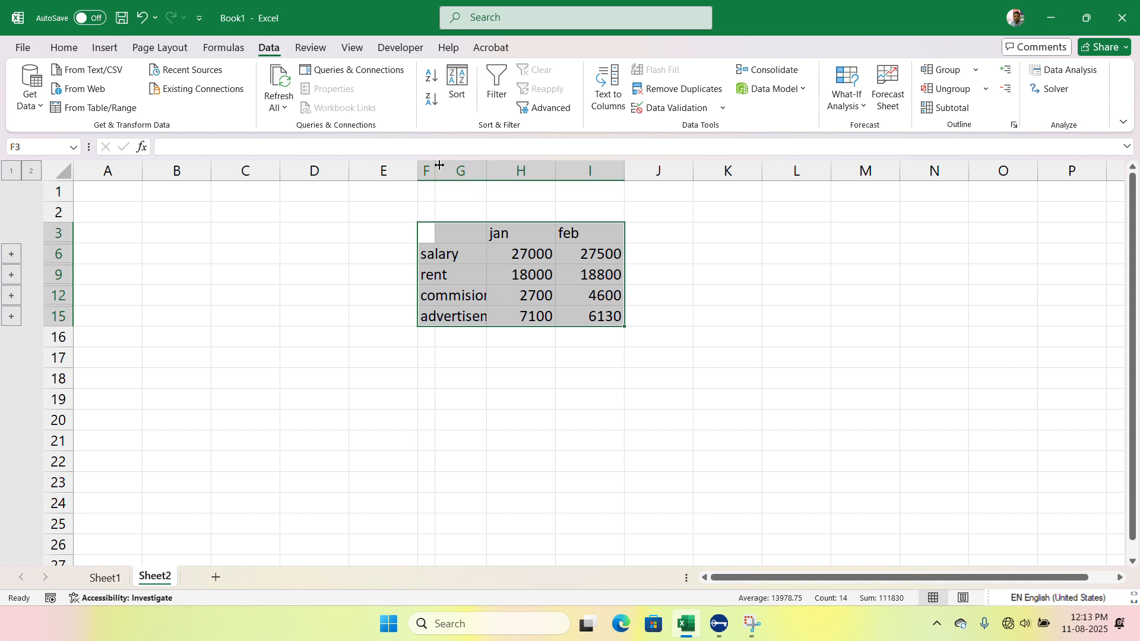
Step: Widen column F on Sheet2 to fit the longest expense name
drag(437, 171, 502, 179)
click(463, 259)
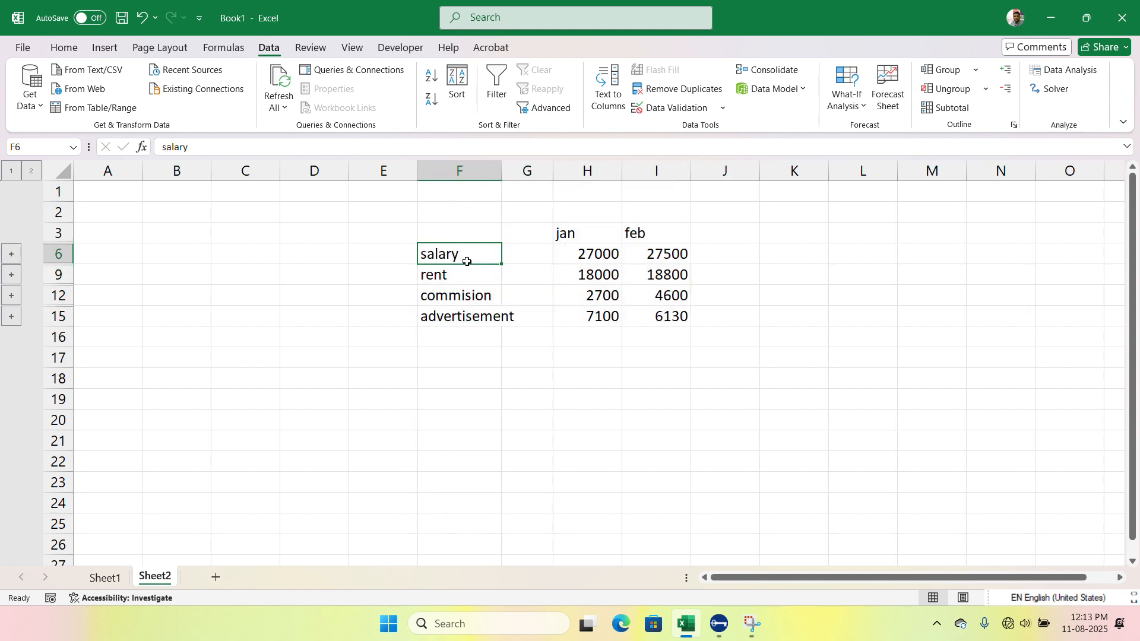
click(453, 272)
drag(453, 286, 453, 300)
click(450, 331)
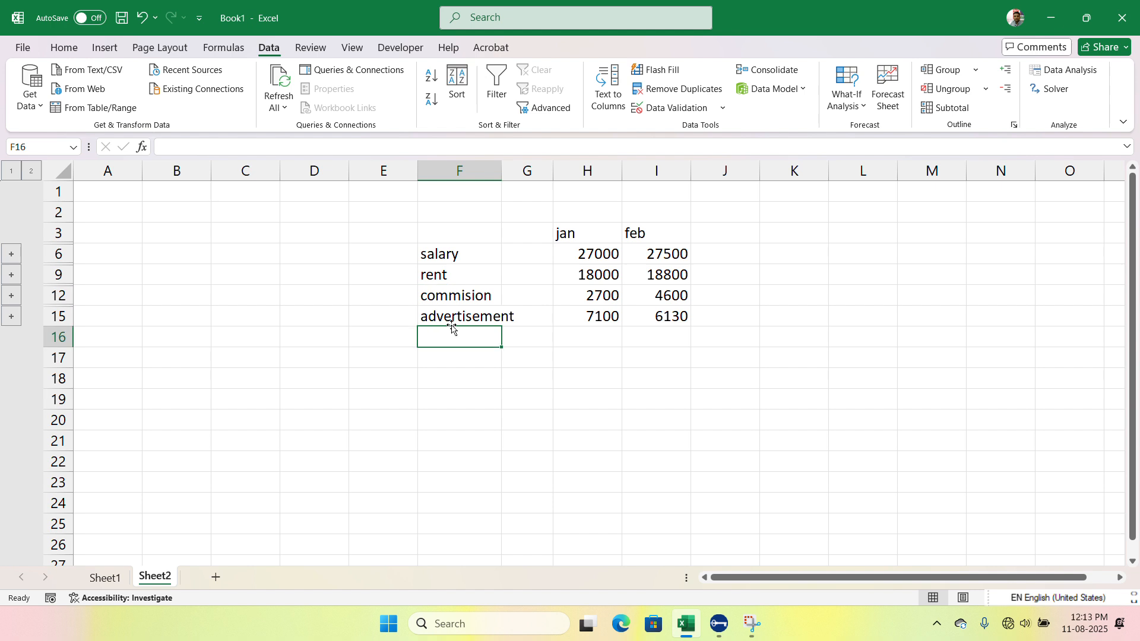
double_click(502, 172)
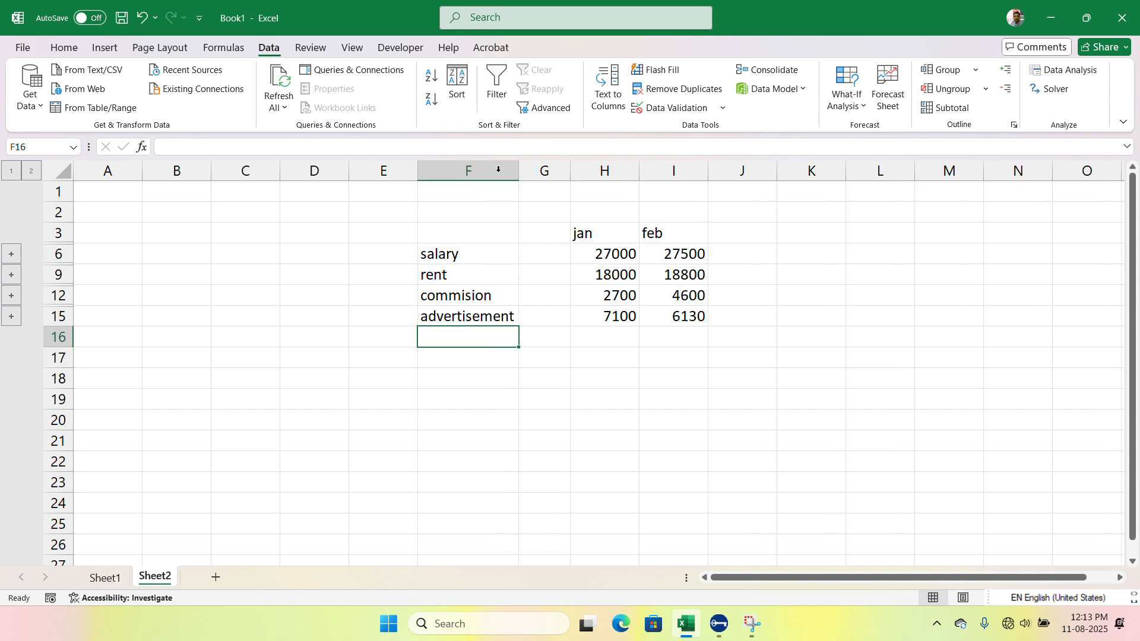
click(608, 237)
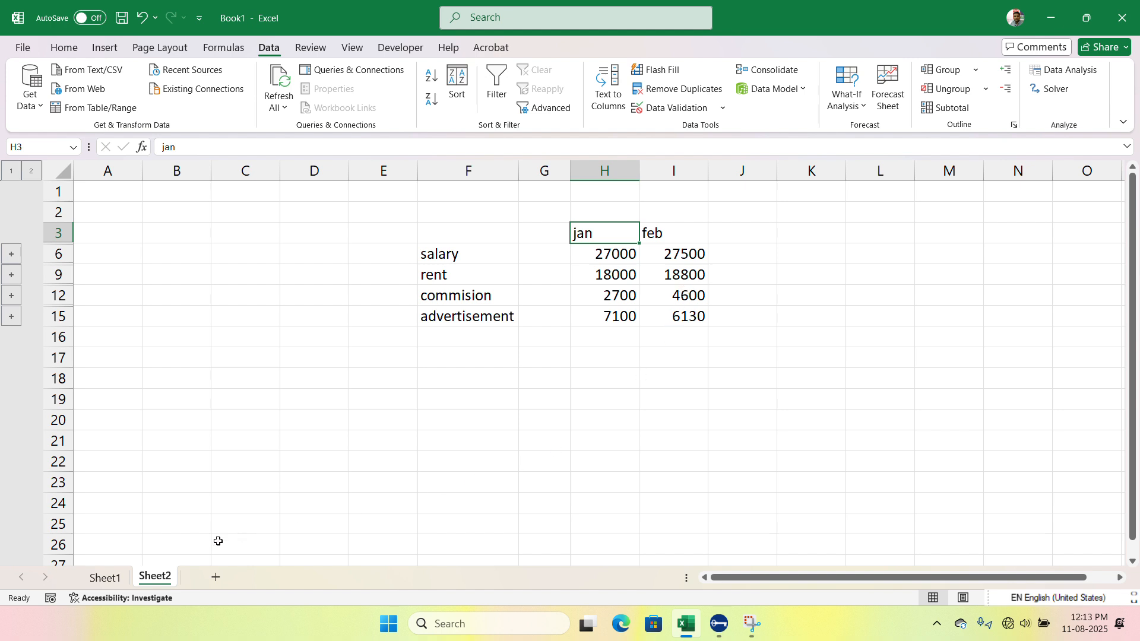
Step: Change the January salary in the Patna table on Sheet1 to 18000
click(105, 578)
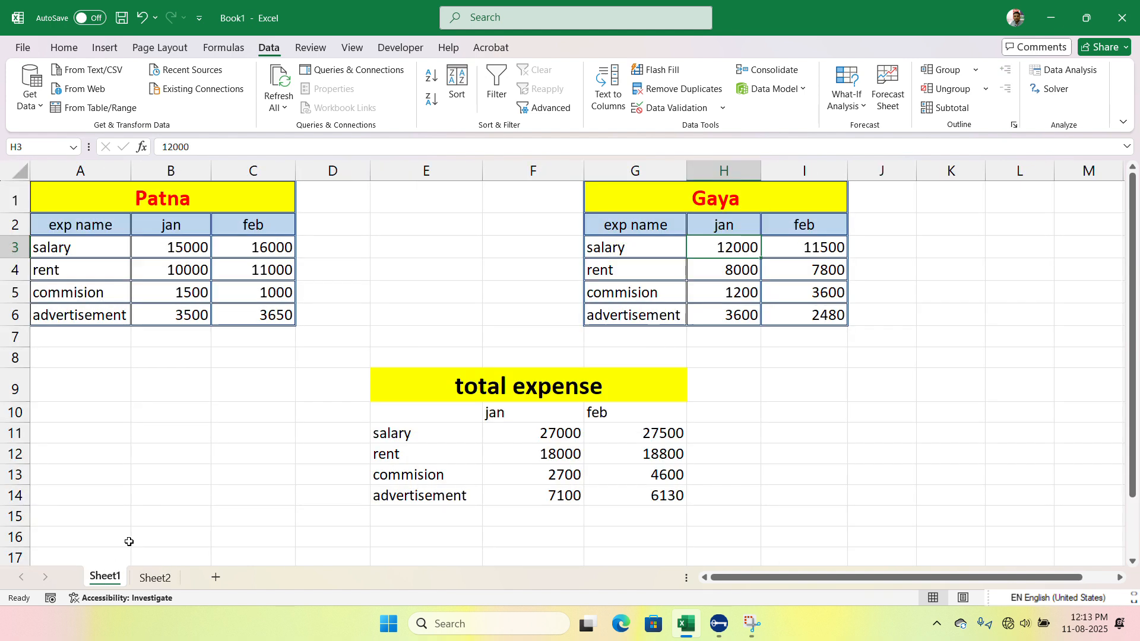
click(189, 251)
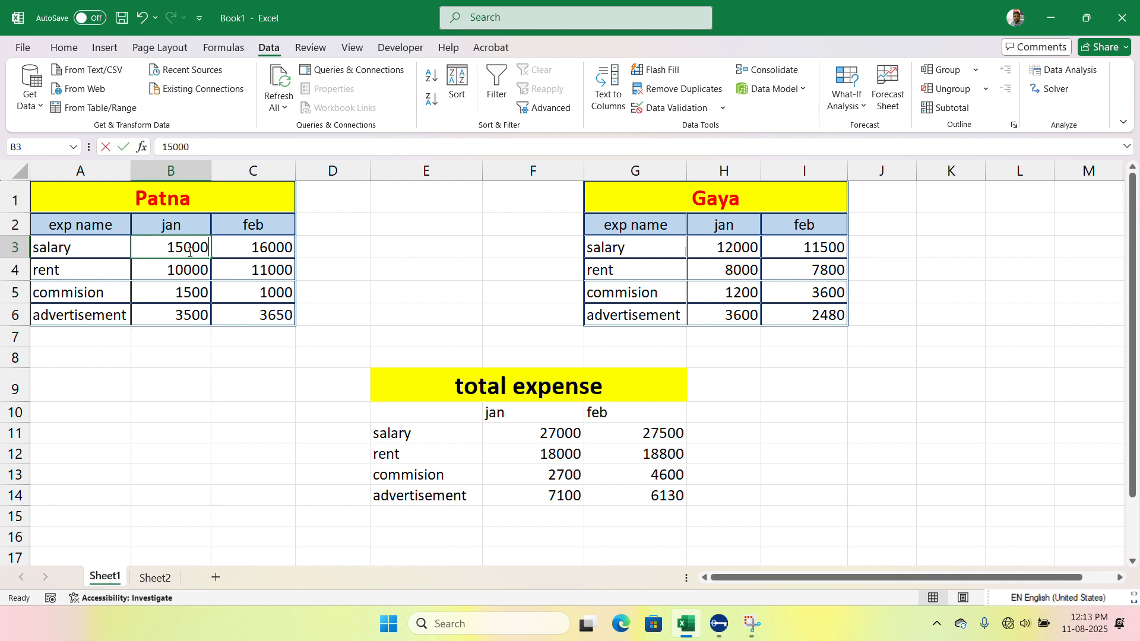
text(18000)
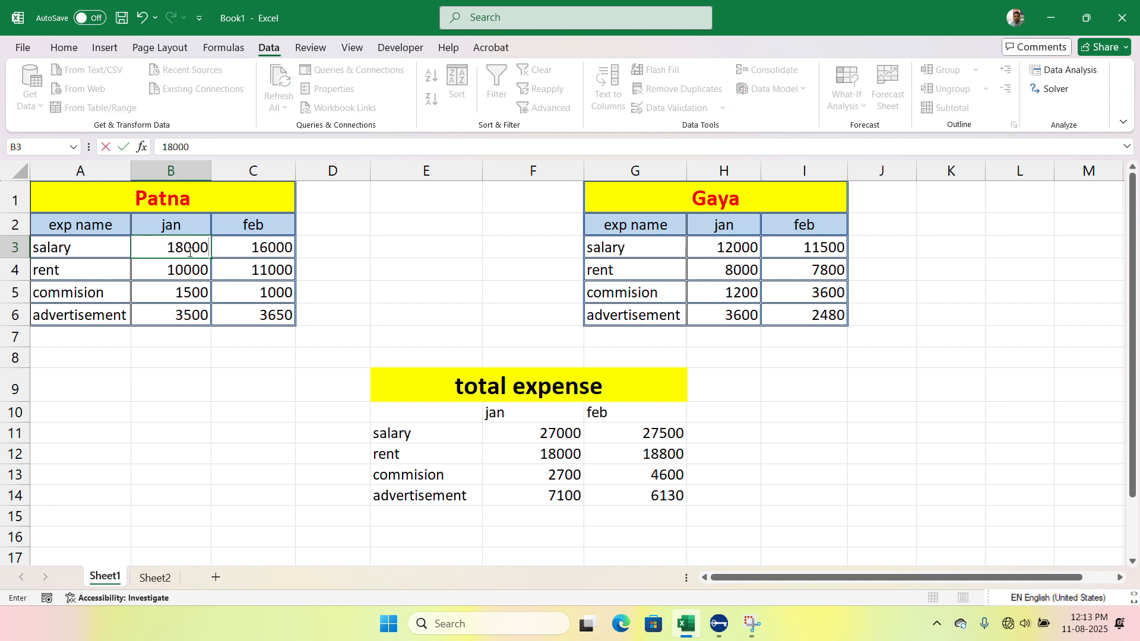
key(Return)
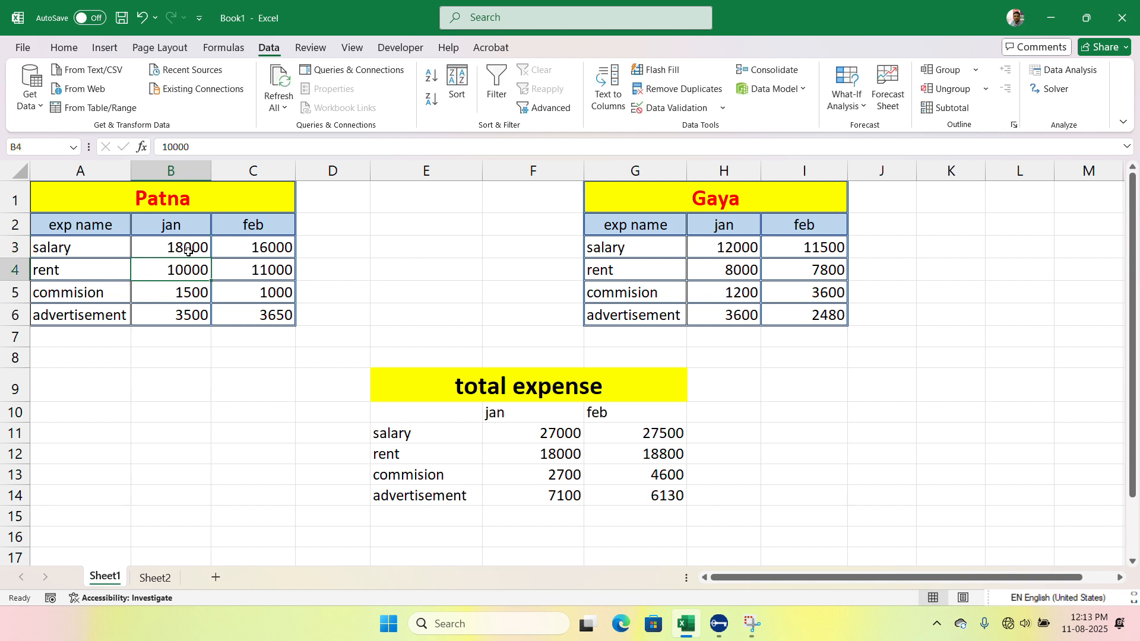
Step: Compare the January salary totals on Sheet1 and Sheet2 with the salary figures in the Patna and Gaya tables
click(539, 431)
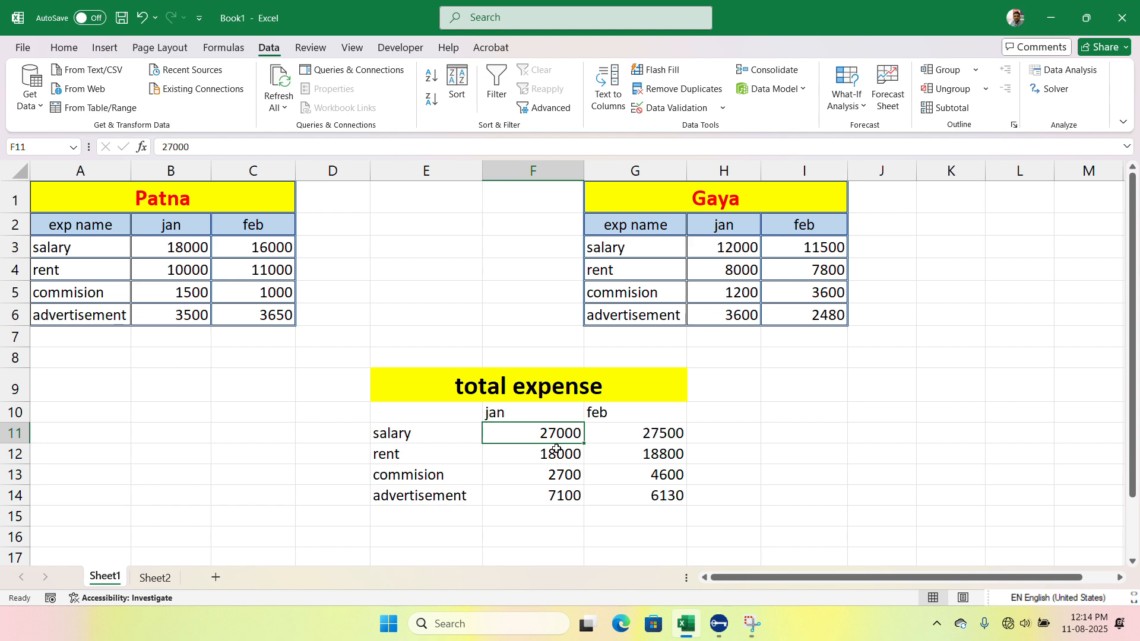
click(165, 577)
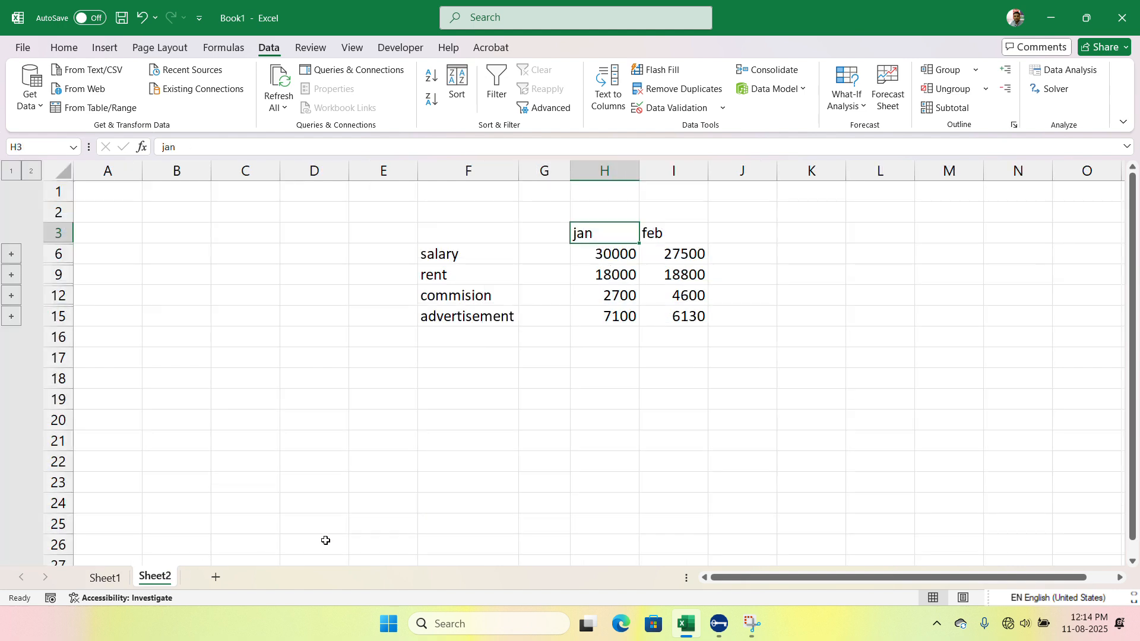
click(625, 256)
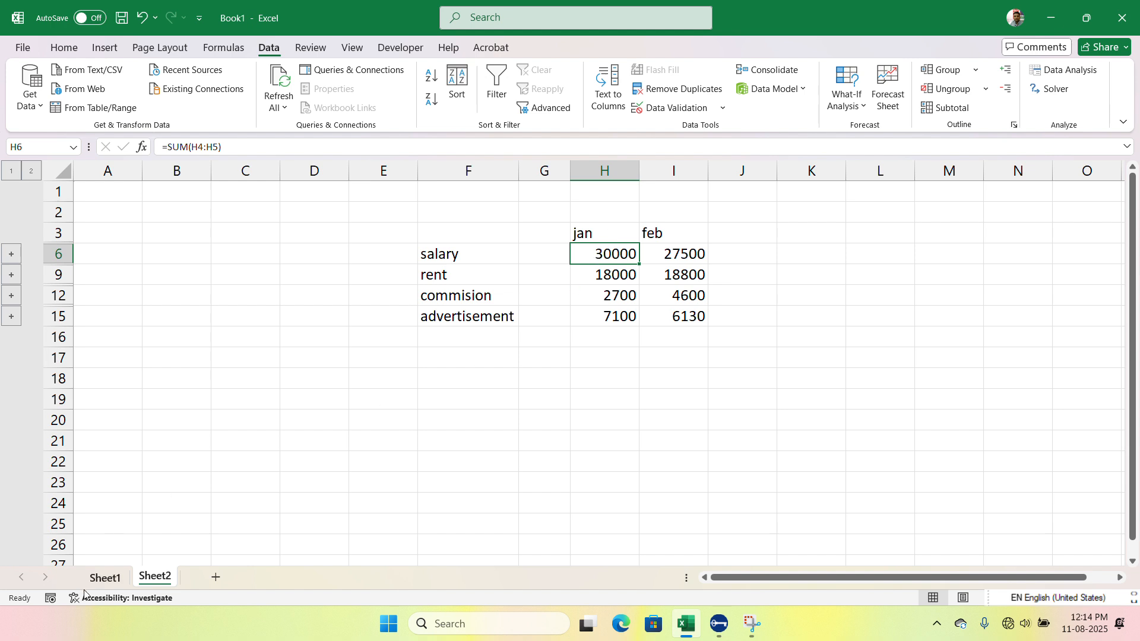
click(100, 578)
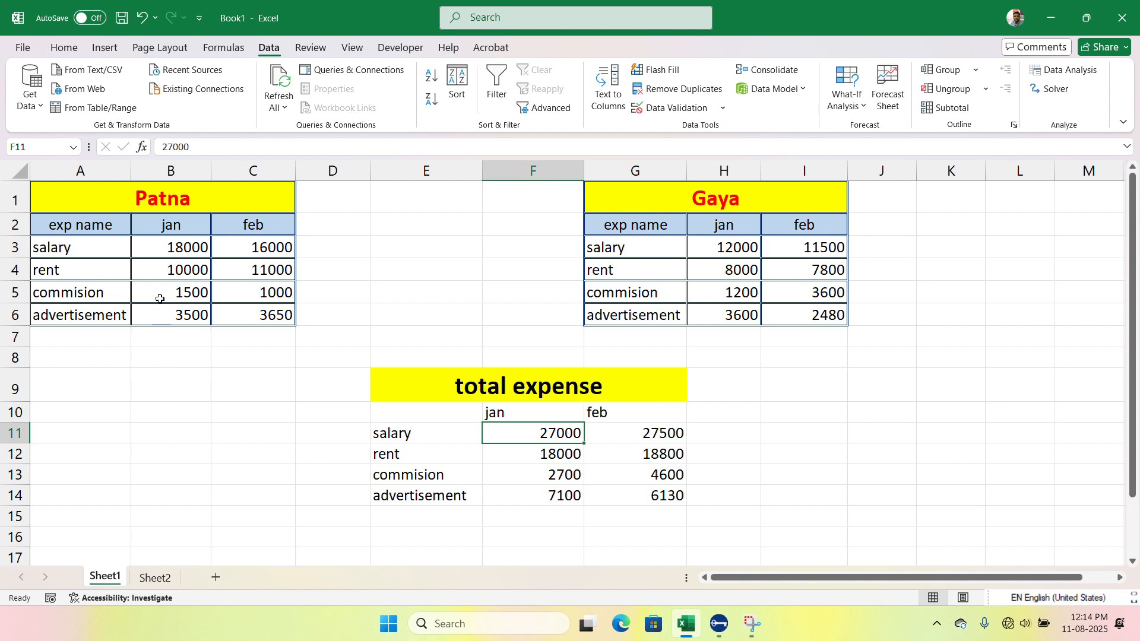
click(169, 252)
click(726, 250)
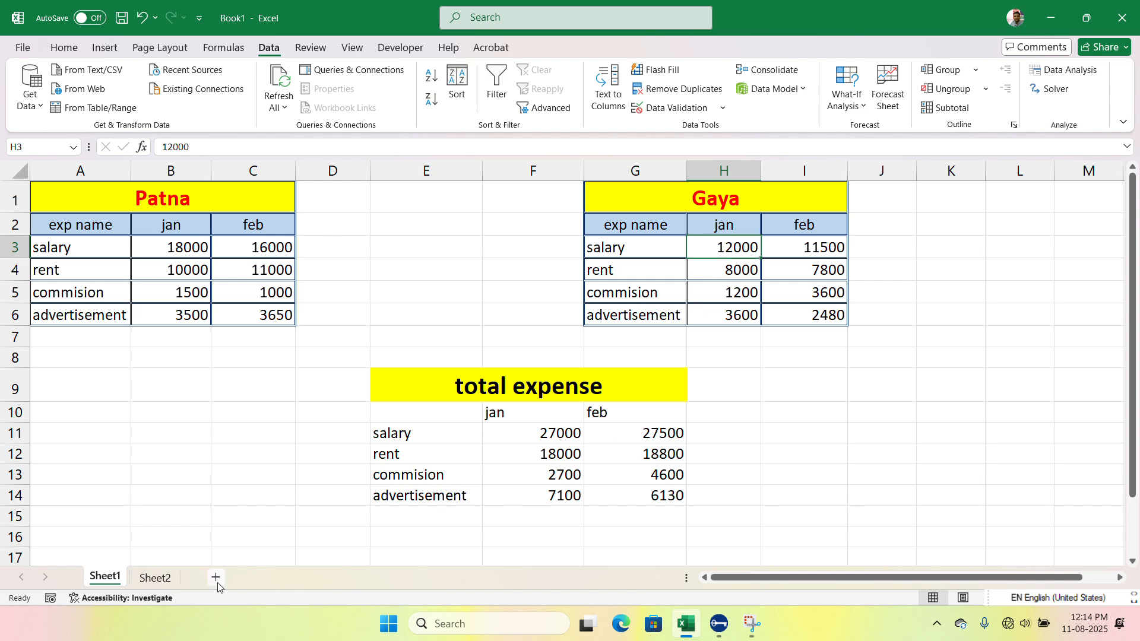
Step: Expand the salary, rent, commision and advertisement row groups of the consolidated table on Sheet2
click(155, 578)
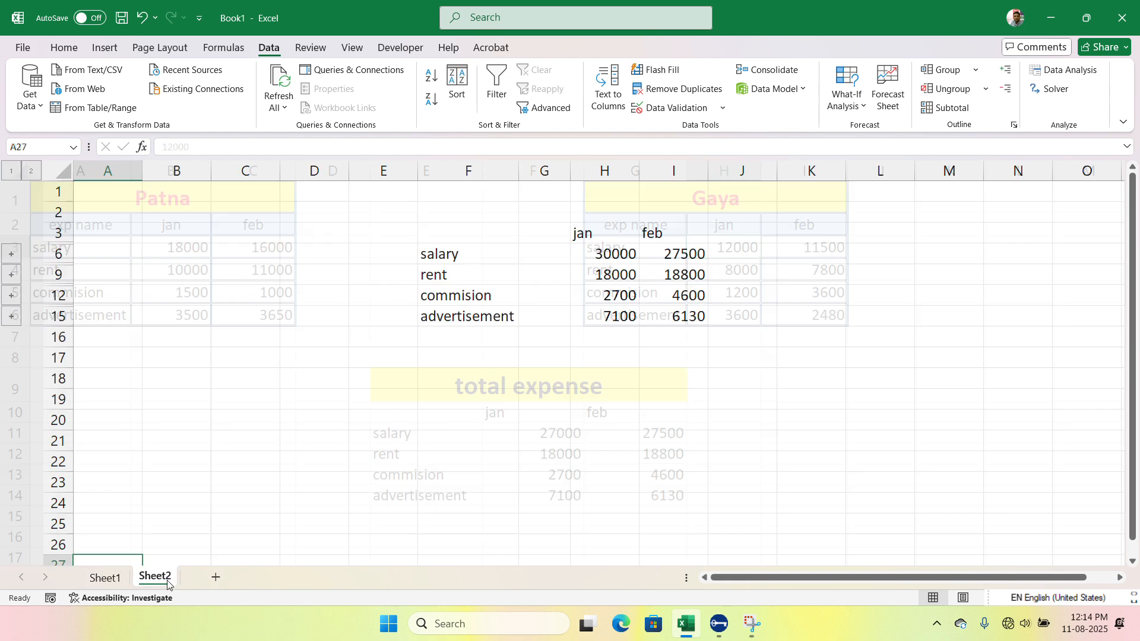
click(11, 254)
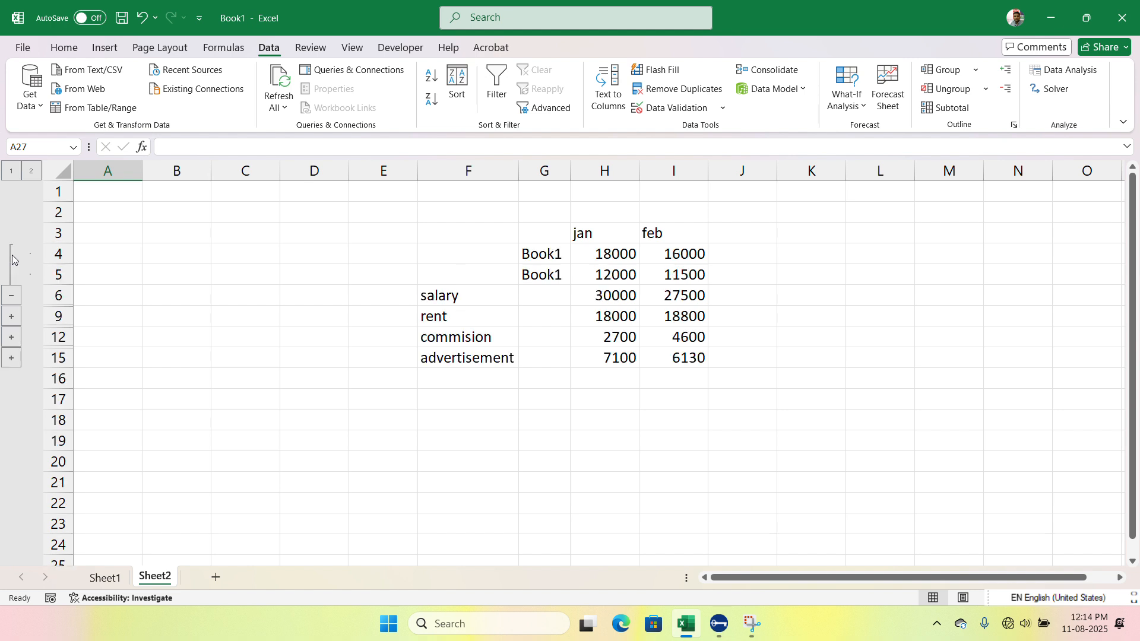
click(12, 317)
click(11, 379)
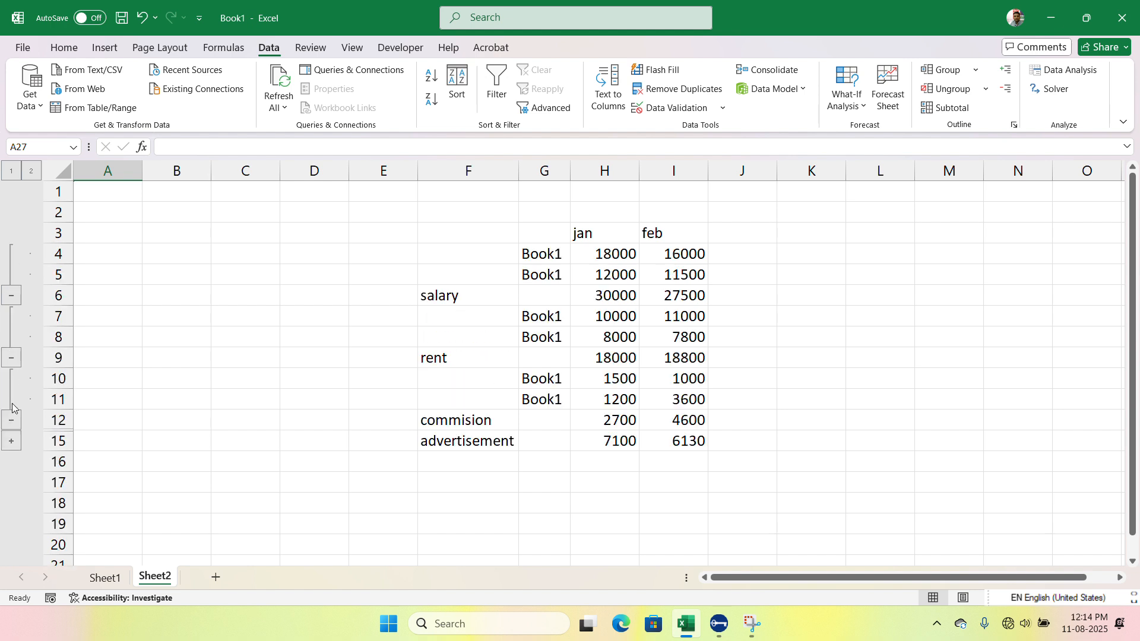
click(12, 442)
Step: Inspect the January salary total and its two source rows, collapsing and re-expanding the salary group
click(612, 294)
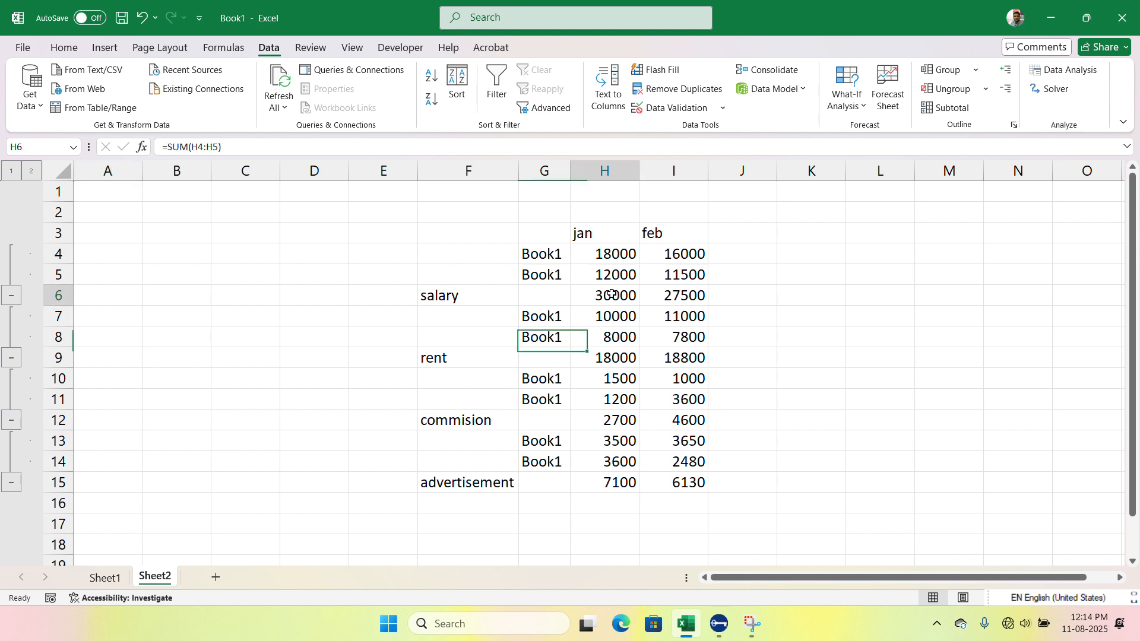
click(618, 250)
drag(619, 291, 624, 283)
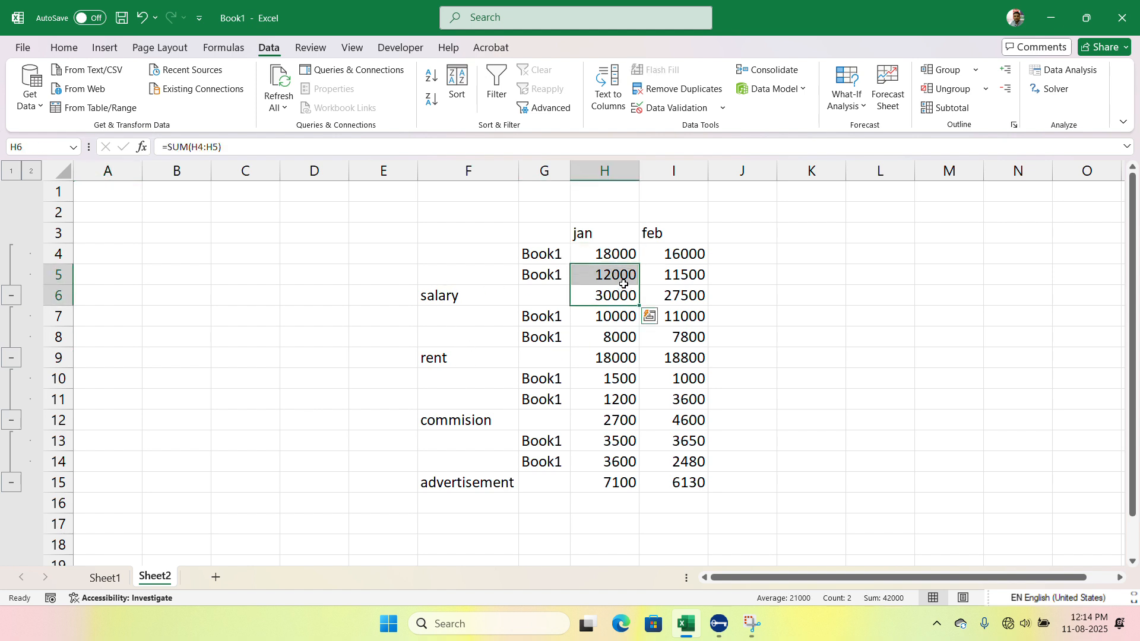
click(11, 295)
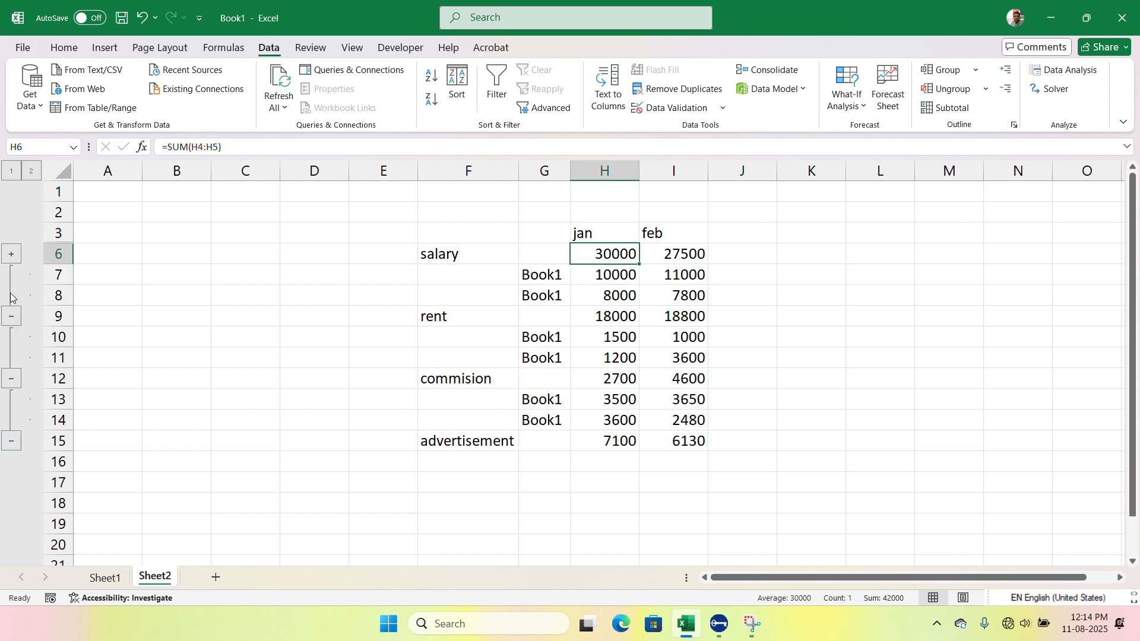
click(12, 253)
Step: Group column G with the workbook-name labels using the Columns option, and collapse and re-expand that group
drag(550, 240, 542, 495)
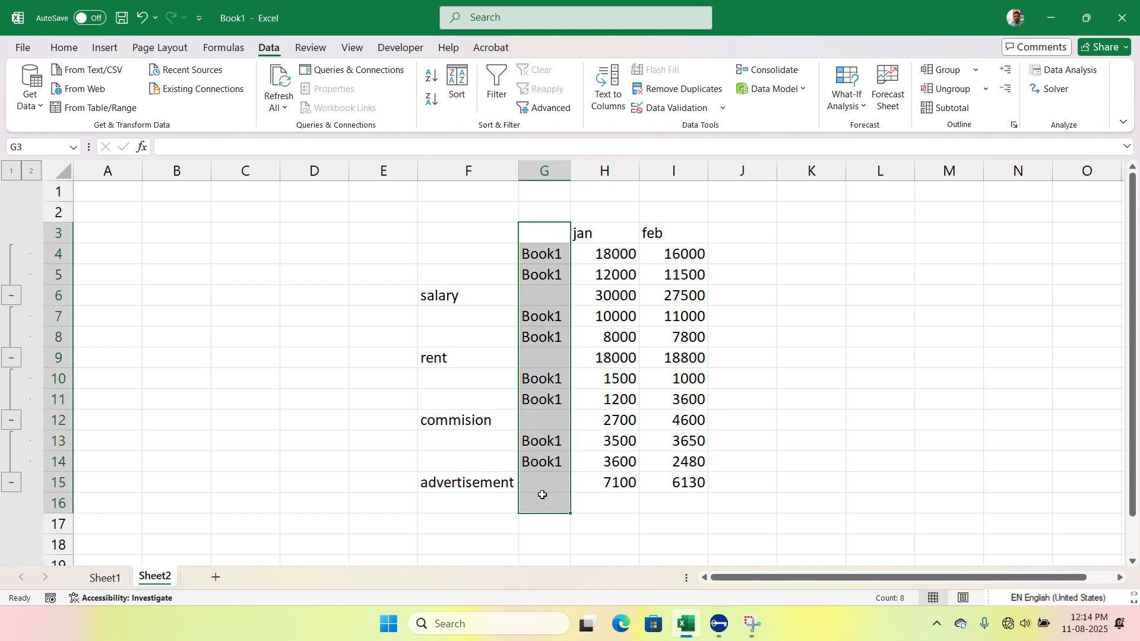
click(536, 387)
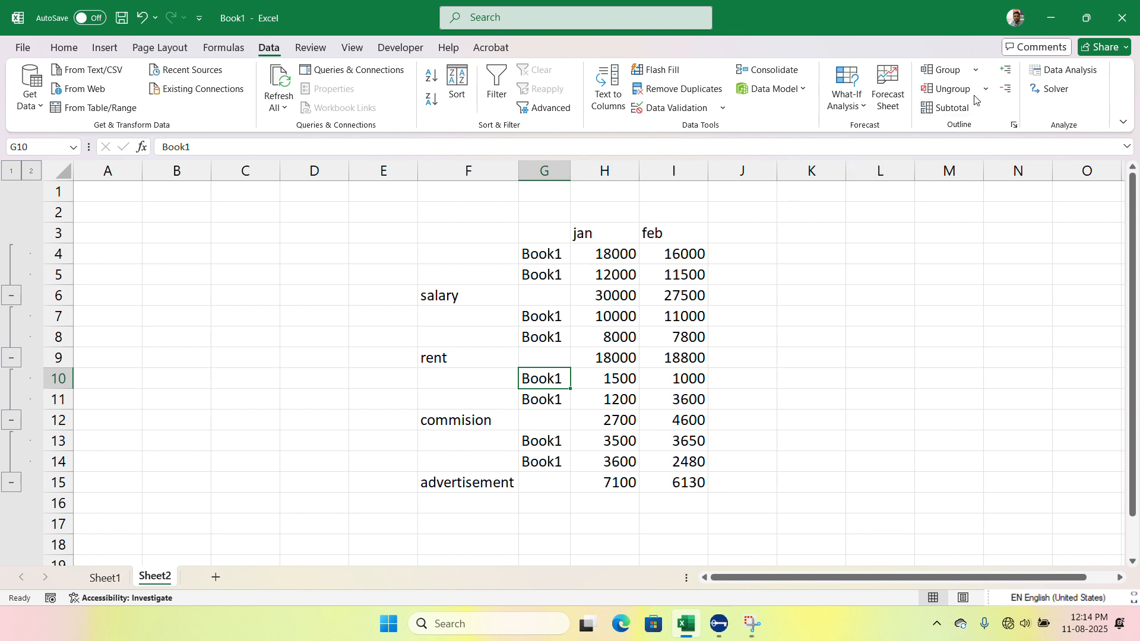
click(976, 70)
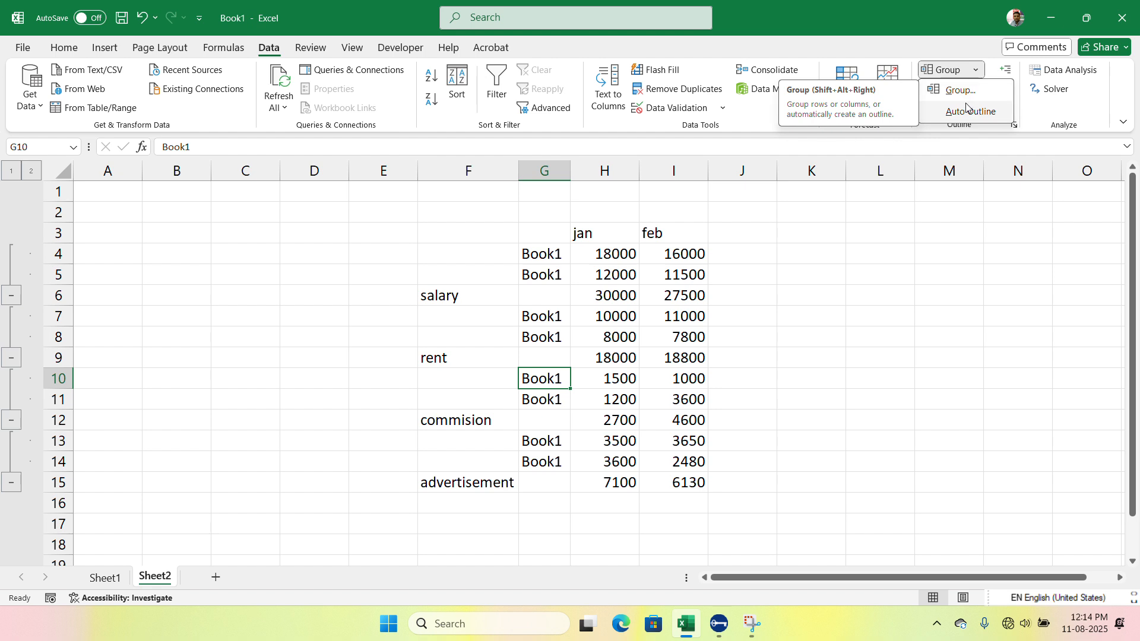
click(969, 92)
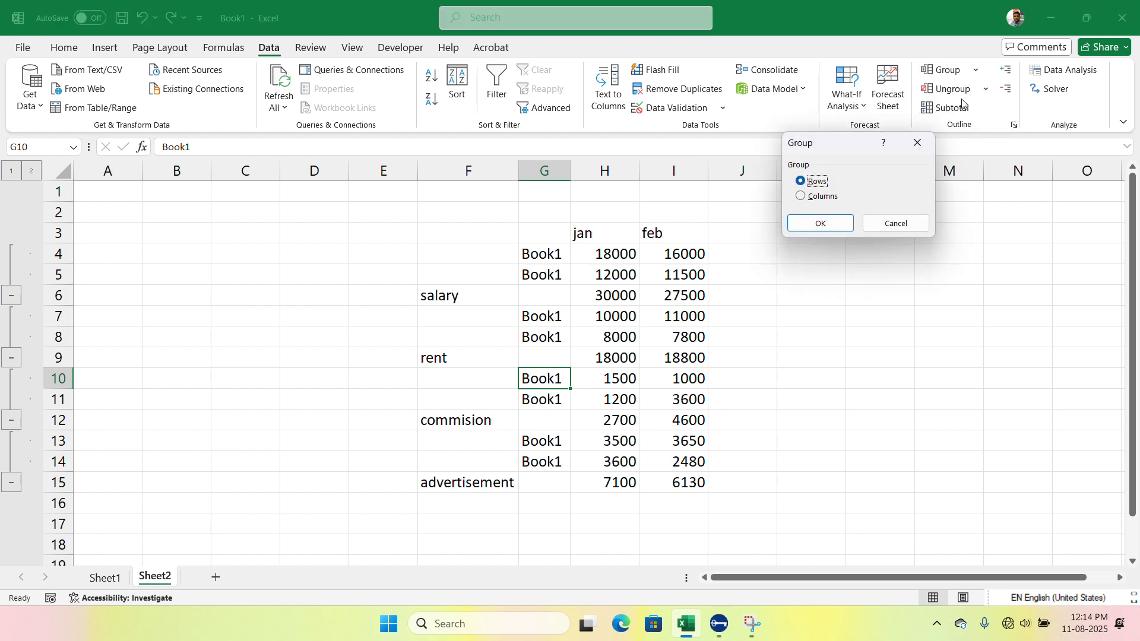
click(822, 197)
click(824, 224)
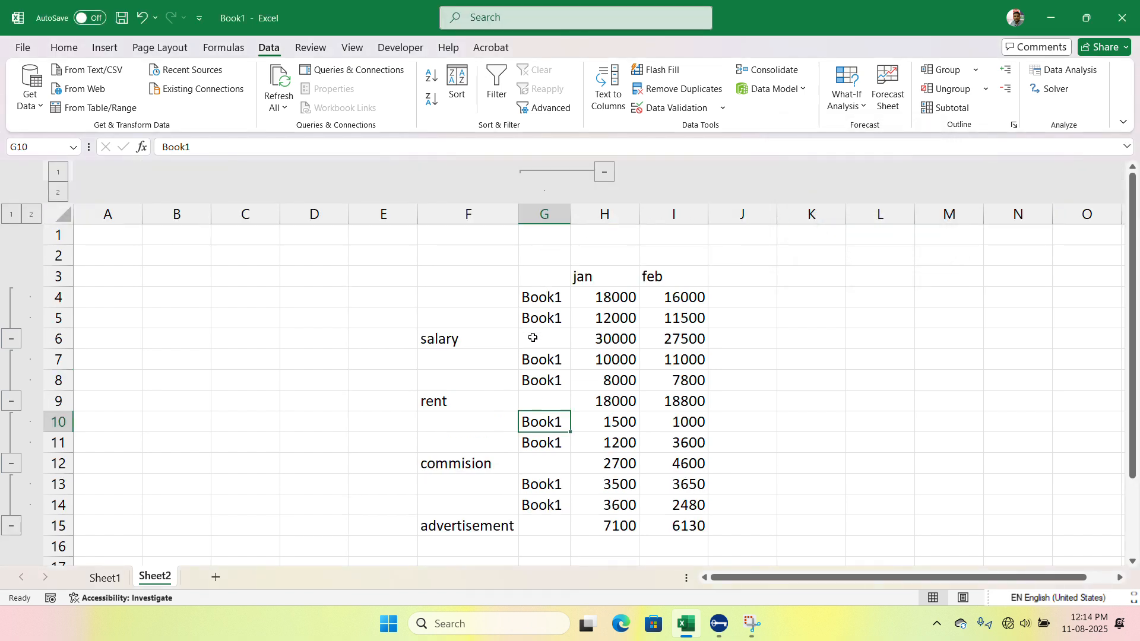
click(609, 175)
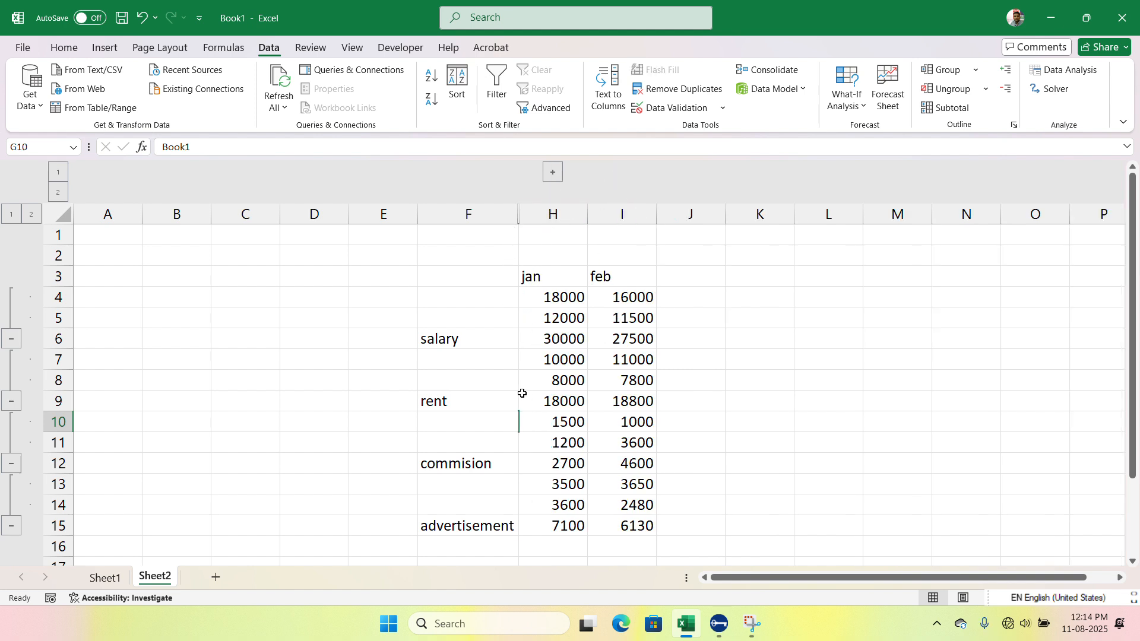
click(560, 174)
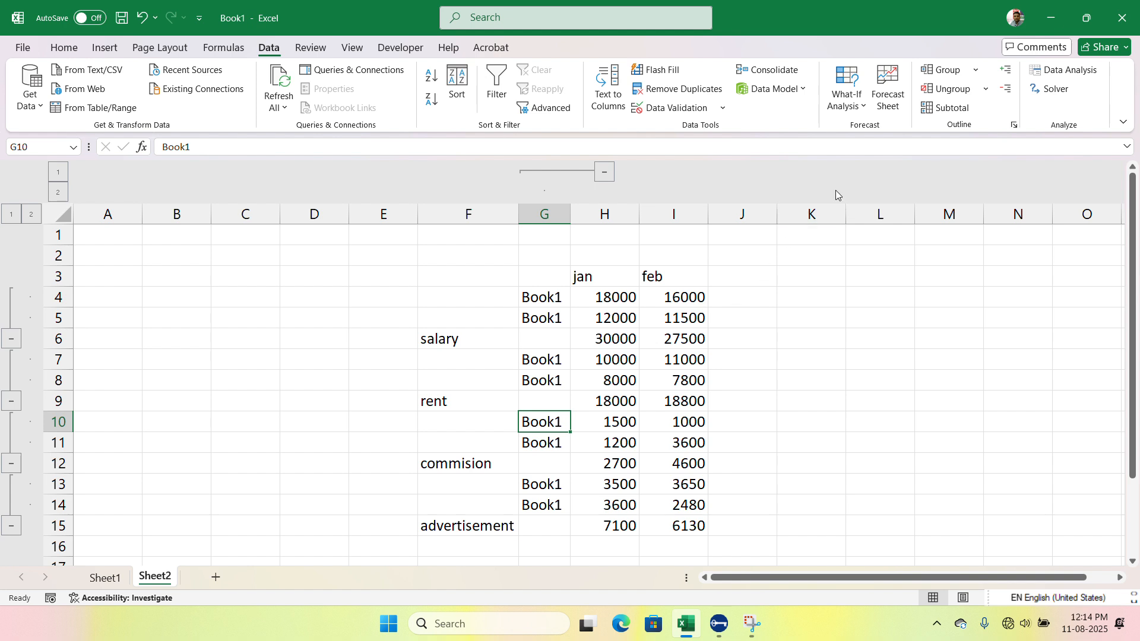
Step: Ungroup column G with the workbook-name labels using the Columns option
click(985, 88)
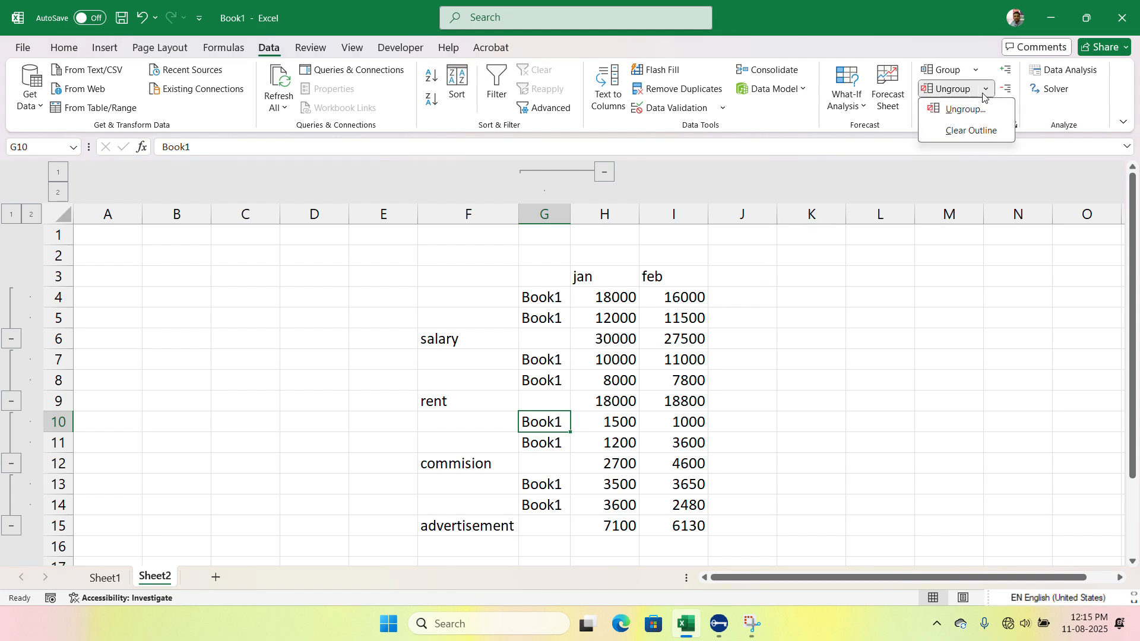
click(964, 109)
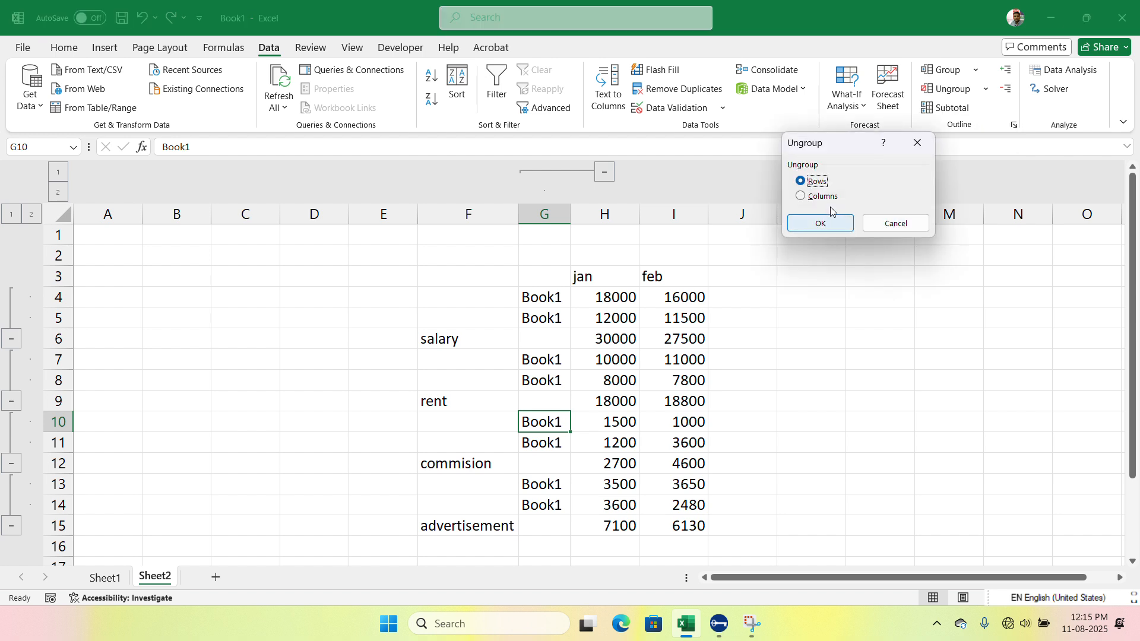
key(Down)
click(822, 223)
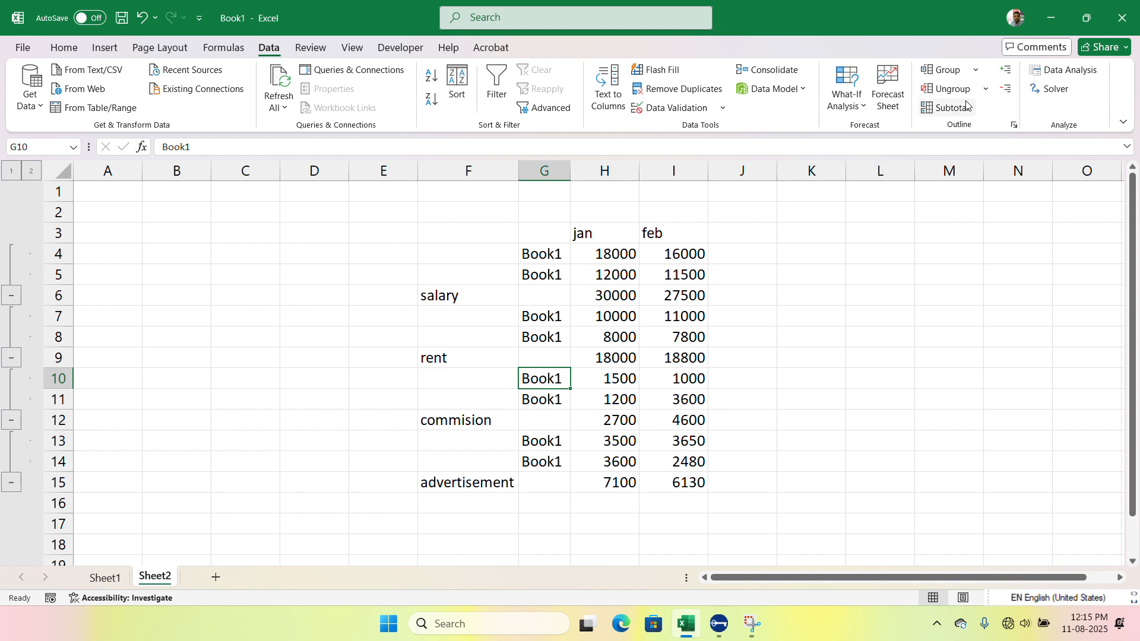
Step: Clear the entire outline from the consolidated table on Sheet2 and recreate its row groups with Auto Outline
click(984, 90)
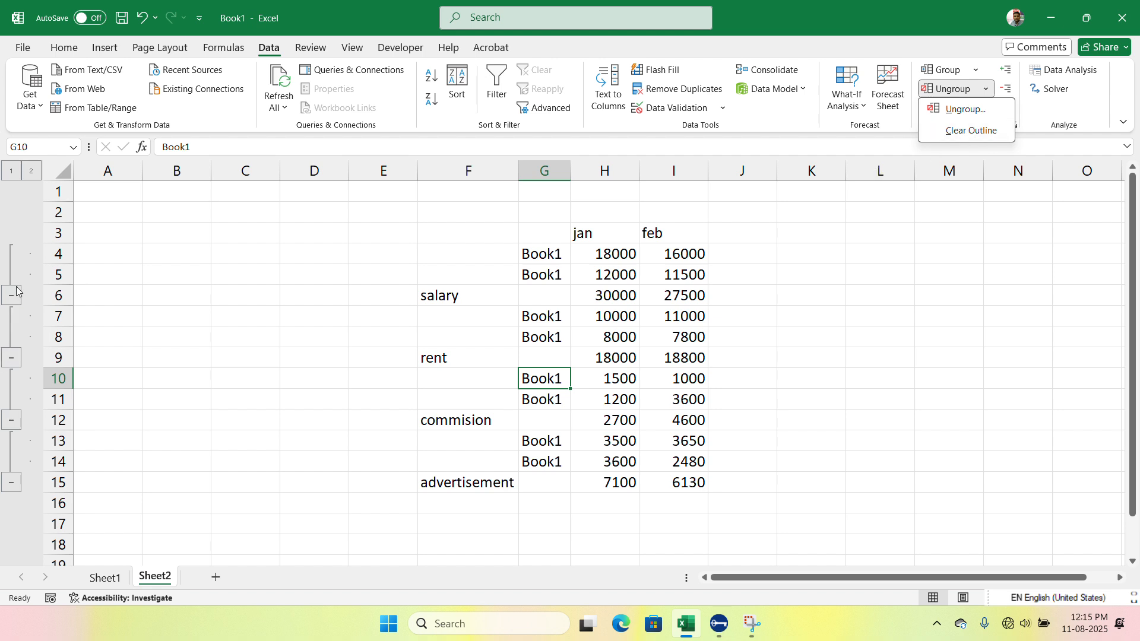
click(965, 131)
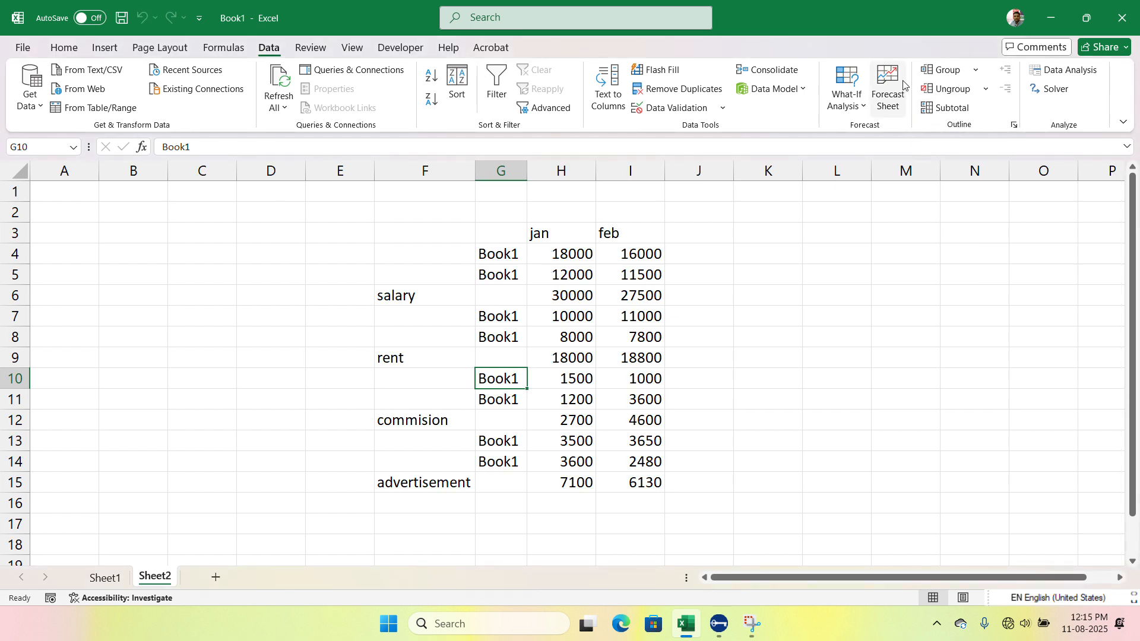
click(975, 71)
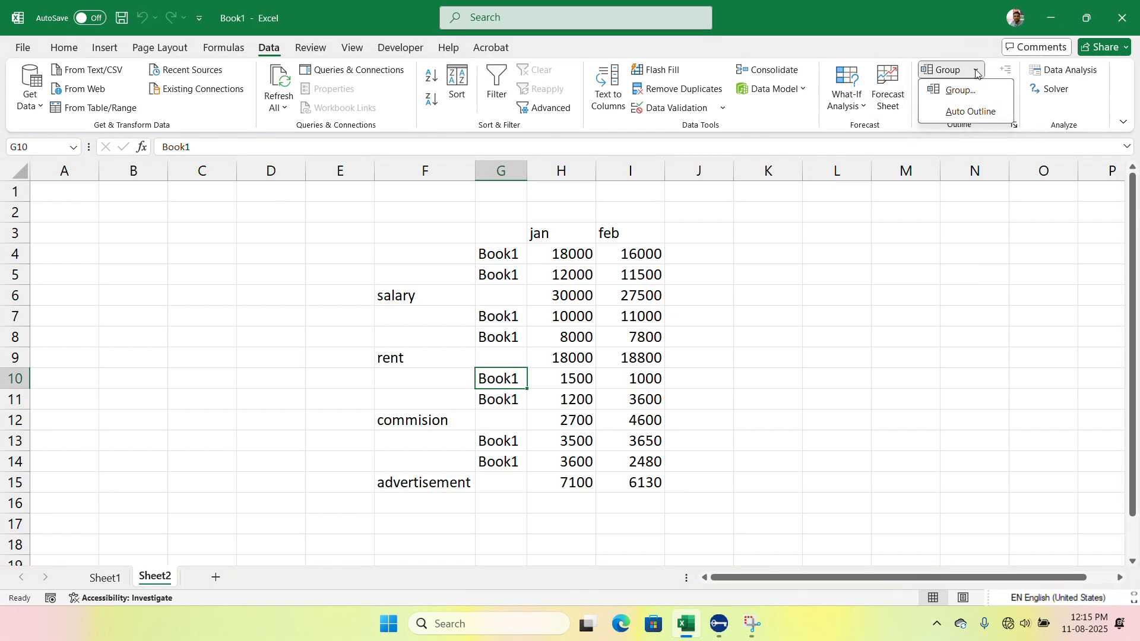
click(968, 113)
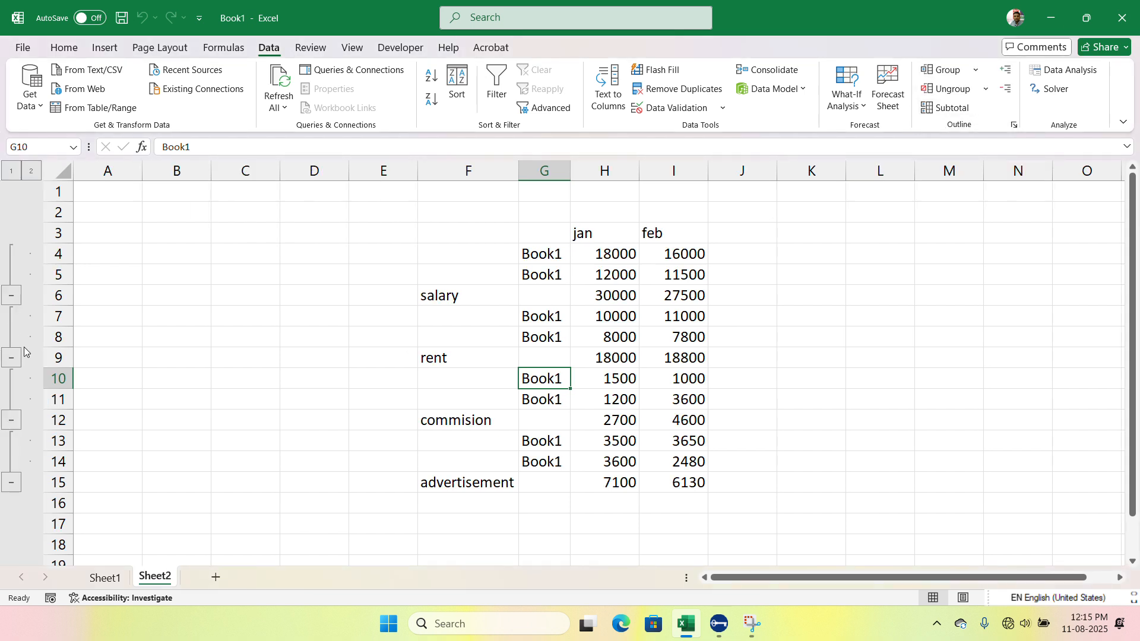